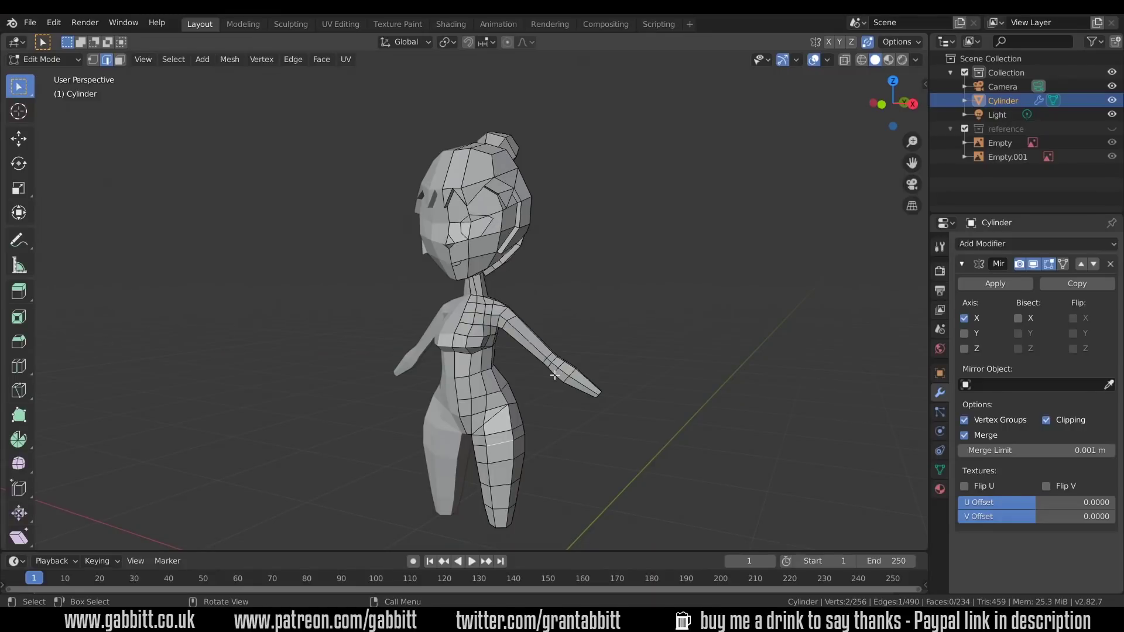
# - Show the reference collection and display the character's forearm in wireframe over the drawing in the front view
pyautogui.press('KP_1')
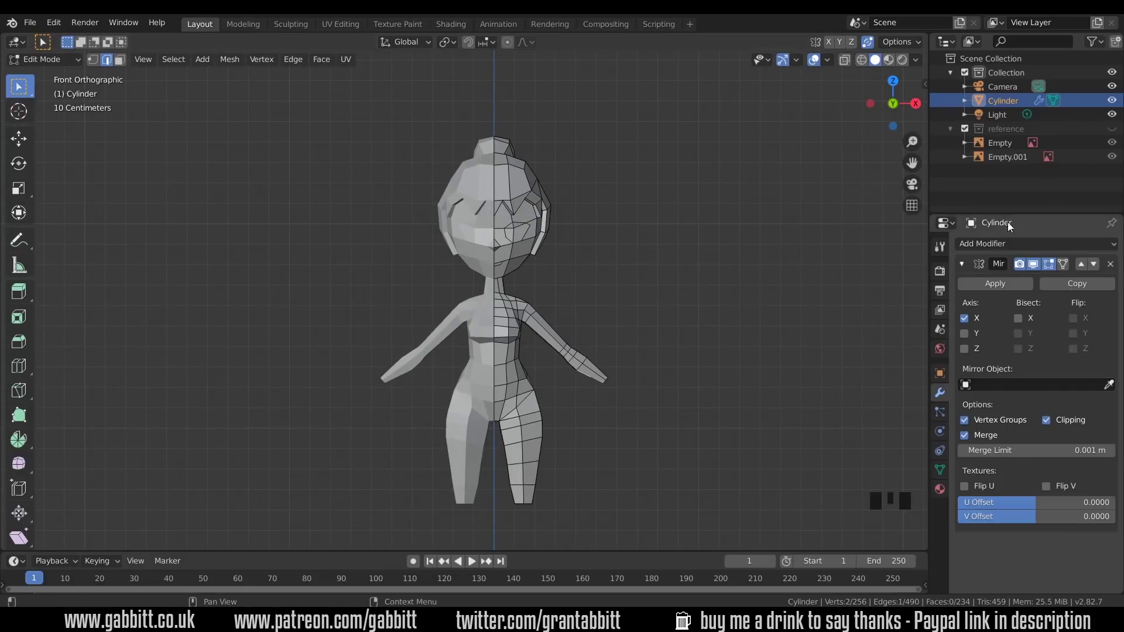
pyautogui.click(1112, 129)
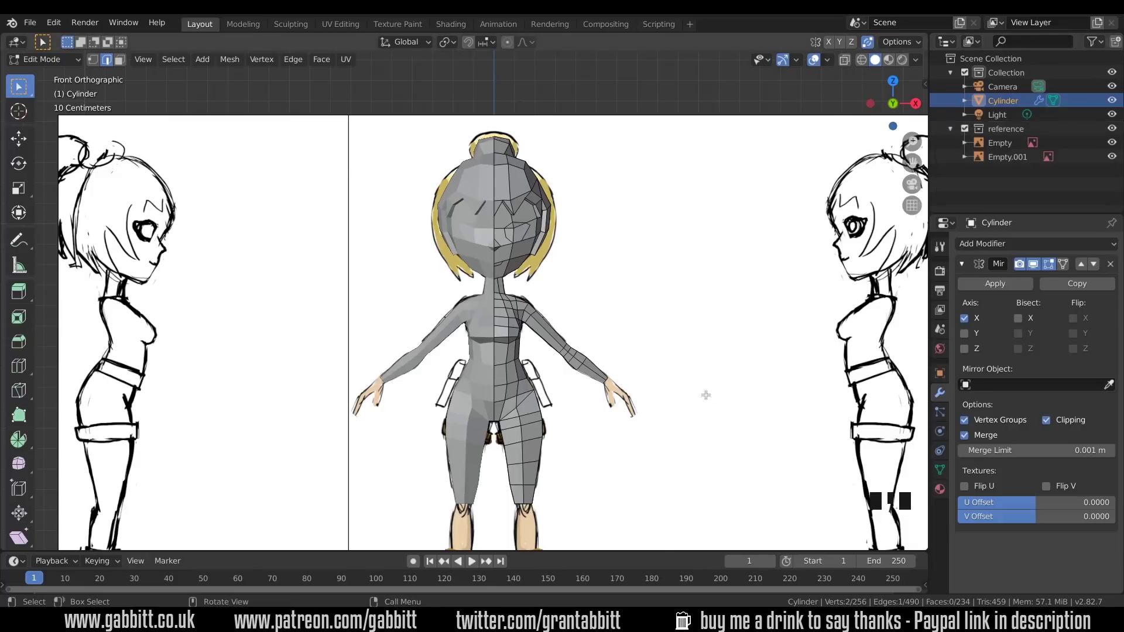
pyautogui.scroll(7, 705, 395)
pyautogui.keyDown('shift'); pyautogui.moveTo(705, 394); pyautogui.dragTo(455, 186, button='middle'); pyautogui.keyUp('shift')
pyautogui.scroll(3, 508, 300)
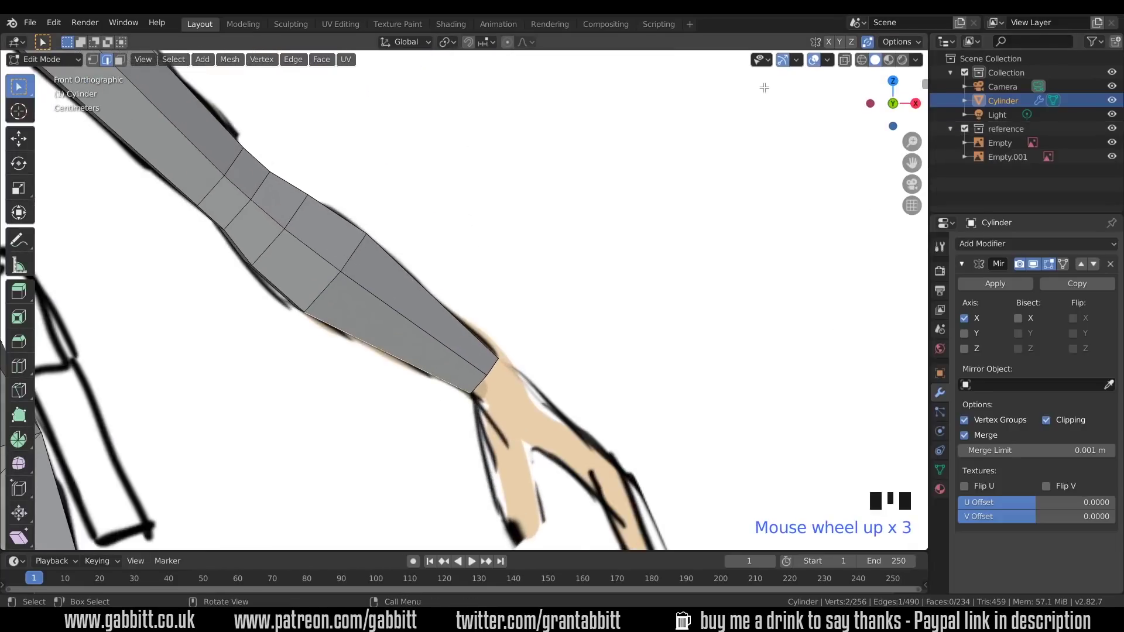
pyautogui.click(862, 61)
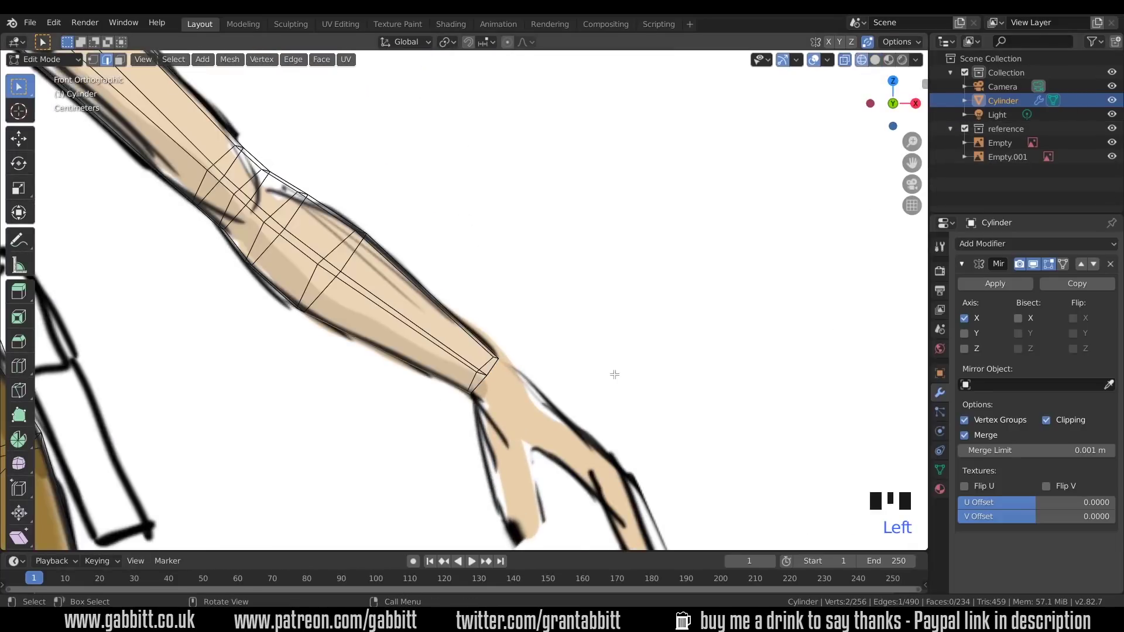
# - Select the two end faces of the forearm at the wrist, return to solid shading and rotate the faces
pyautogui.press('3')
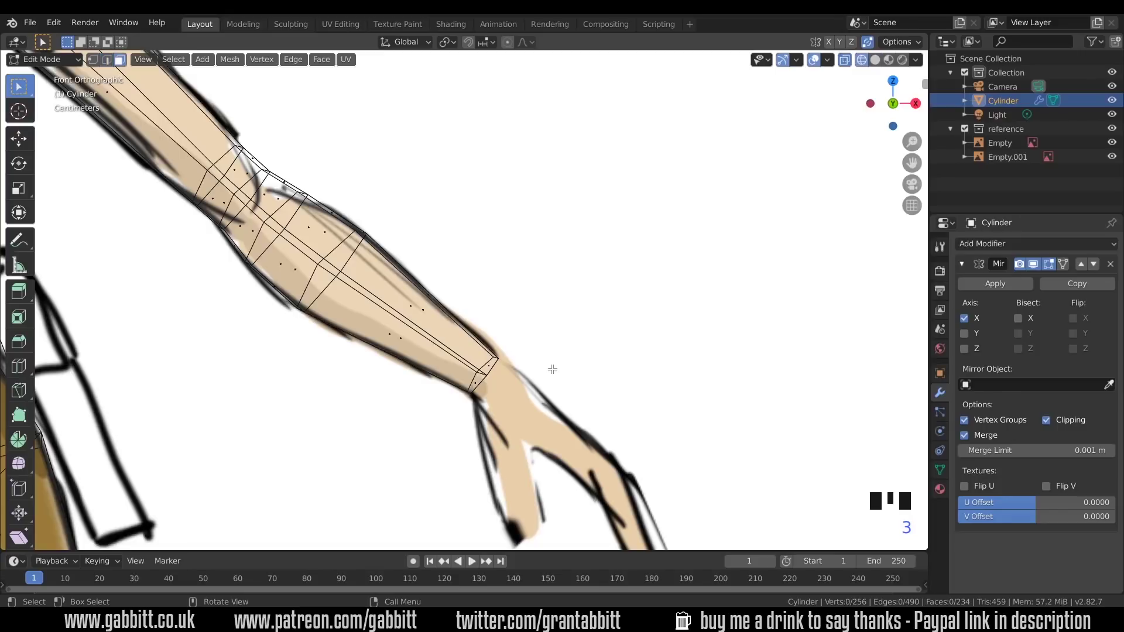
pyautogui.moveTo(472, 350); pyautogui.dragTo(553, 438)
pyautogui.press('KP_3')
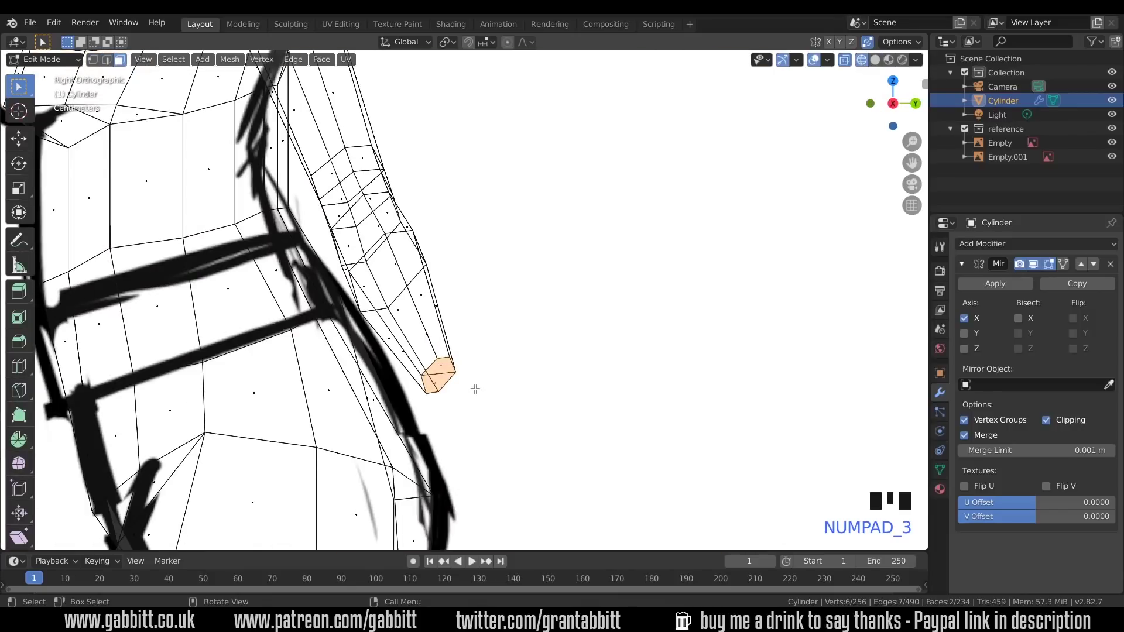
pyautogui.moveTo(472, 388); pyautogui.dragTo(849, 53, button='middle')
pyautogui.click(875, 59)
pyautogui.moveTo(404, 367); pyautogui.dragTo(439, 360, button='middle')
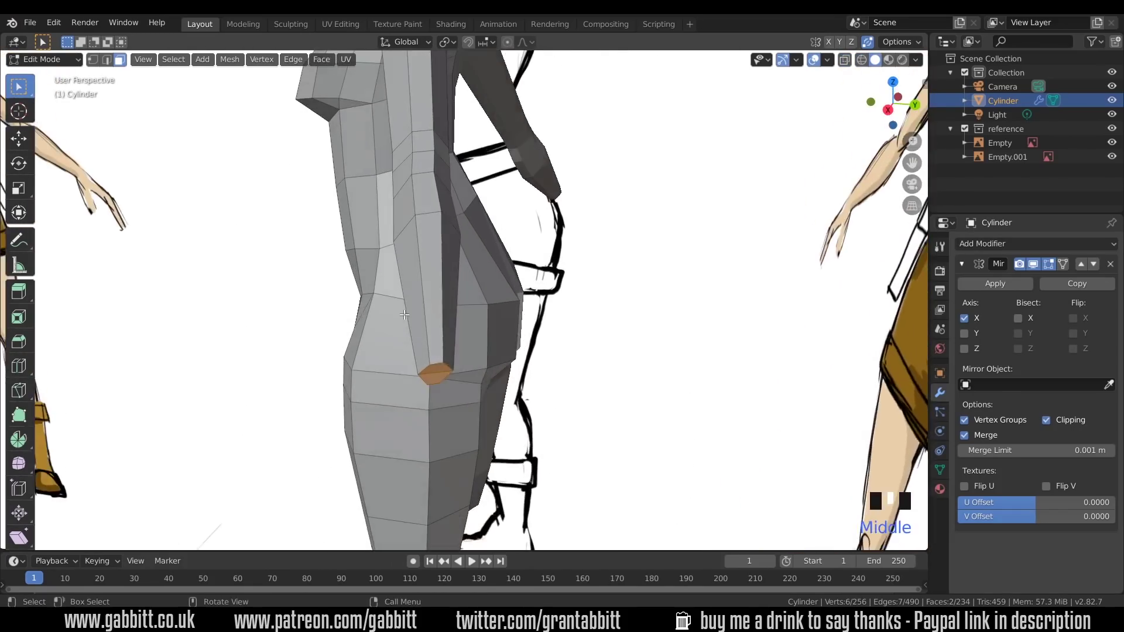
pyautogui.scroll(2, 439, 360)
pyautogui.scroll(2, 391, 432)
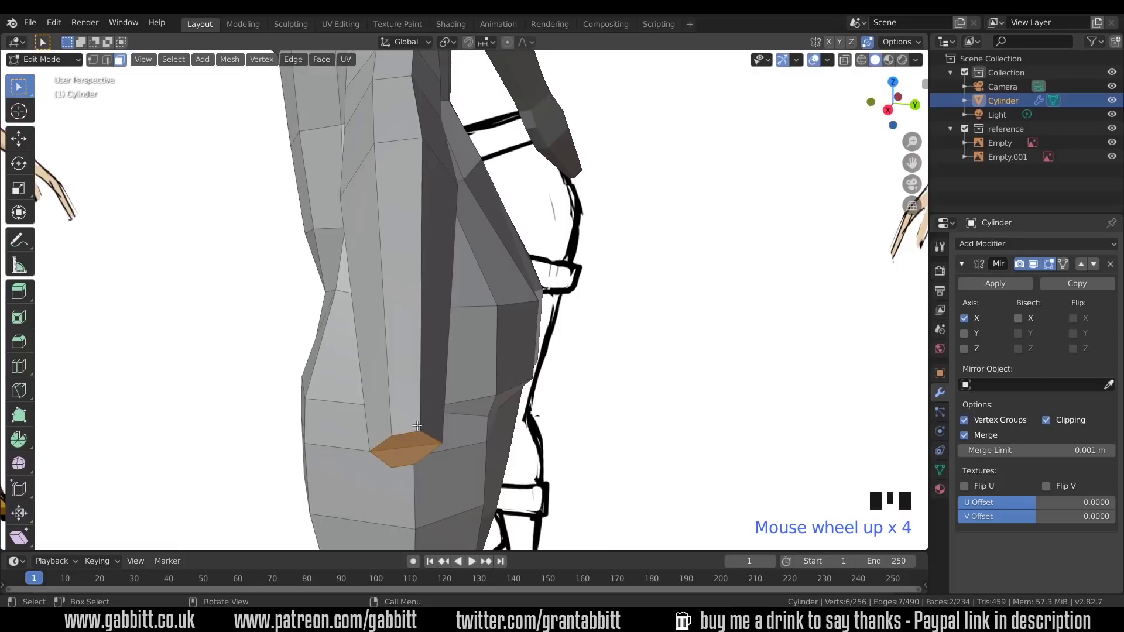
pyautogui.keyDown('shift'); pyautogui.click(381, 445); pyautogui.keyUp('shift')
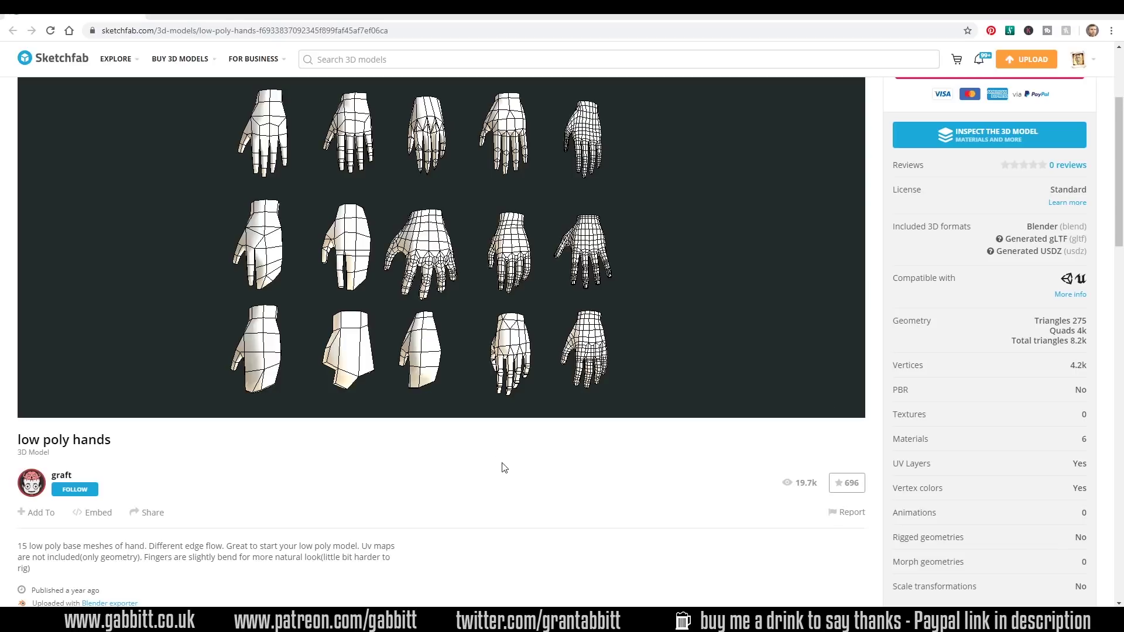
# - On Sketchfab's low poly hands page, open the model inspector, try a red wireframe and examine the edge flow of the hand meshes
pyautogui.moveTo(352, 334); pyautogui.dragTo(324, 334)
pyautogui.click(780, 404)
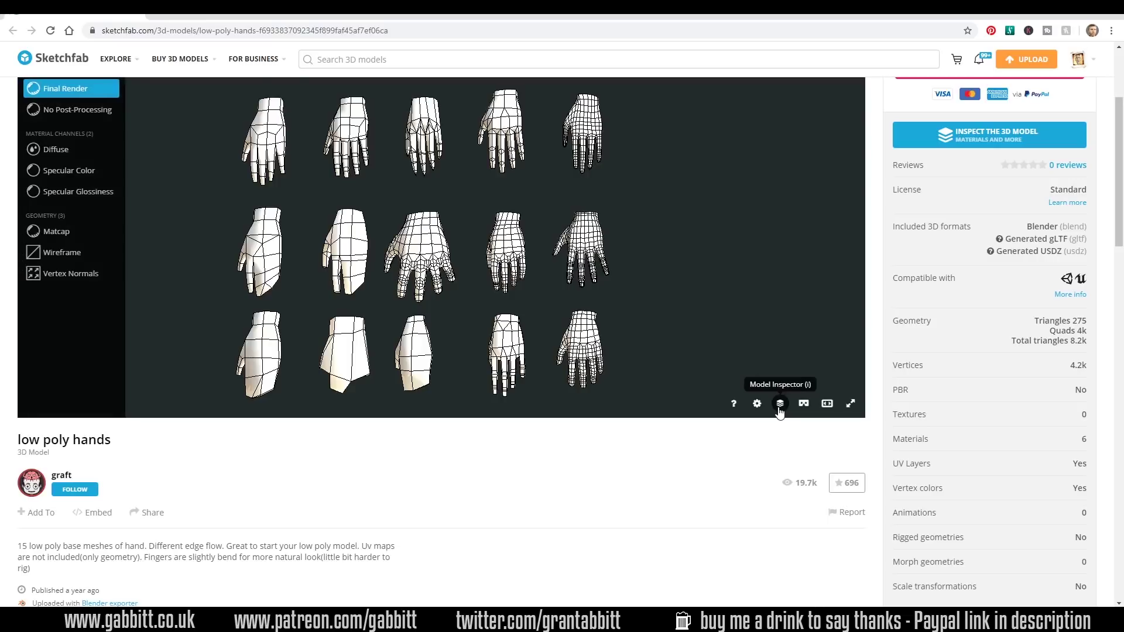
pyautogui.scroll(2, 597, 279)
pyautogui.click(71, 104)
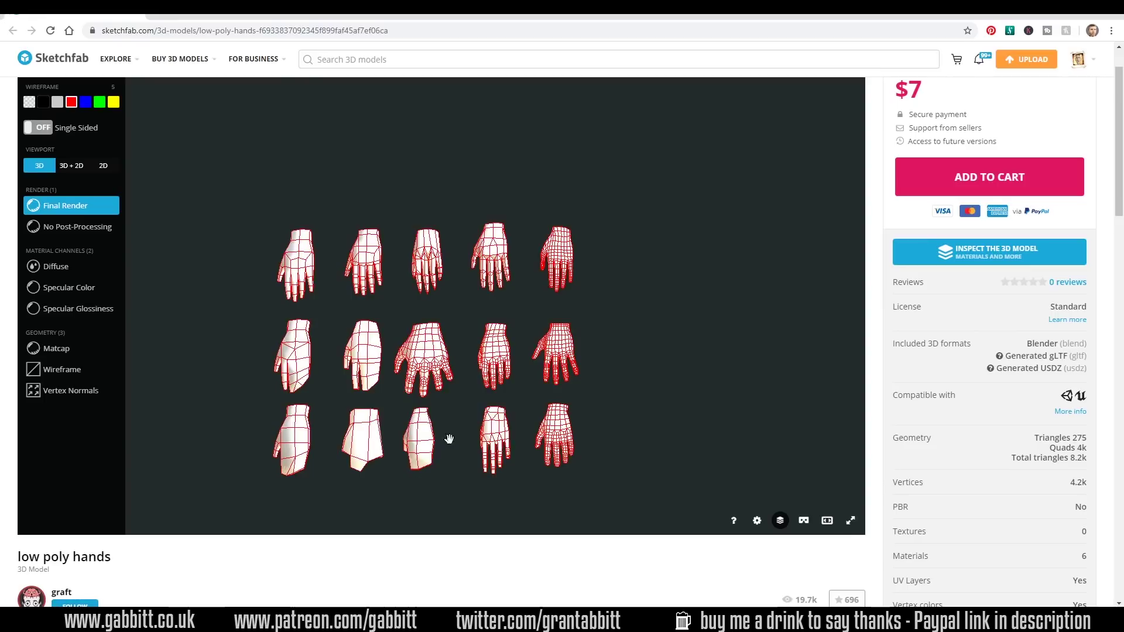
pyautogui.moveTo(427, 319)
pyautogui.mouseDown()
pyautogui.moveTo(476, 306)
pyautogui.moveTo(627, 314)
pyautogui.moveTo(439, 321)
pyautogui.mouseUp()
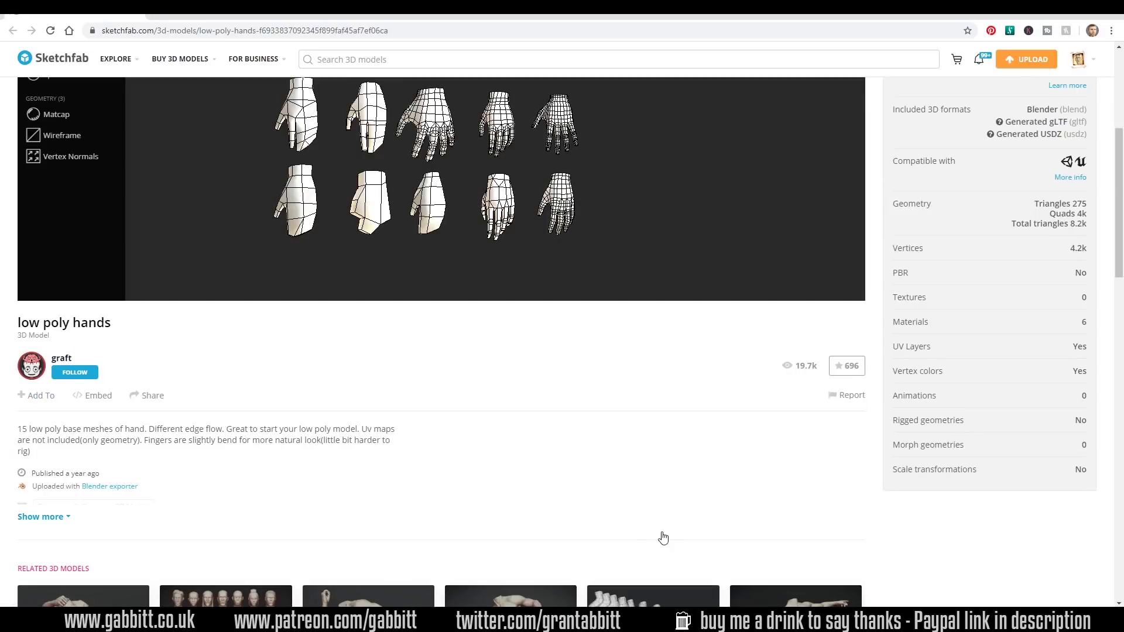
pyautogui.scroll(3, 662, 533)
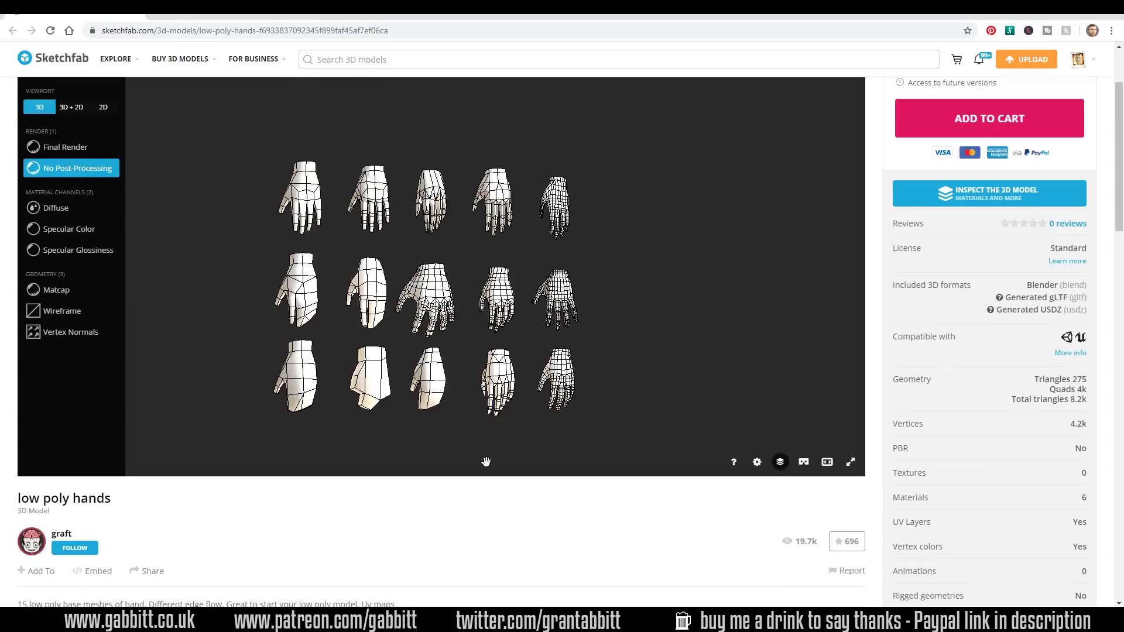
pyautogui.scroll(3, 457, 410)
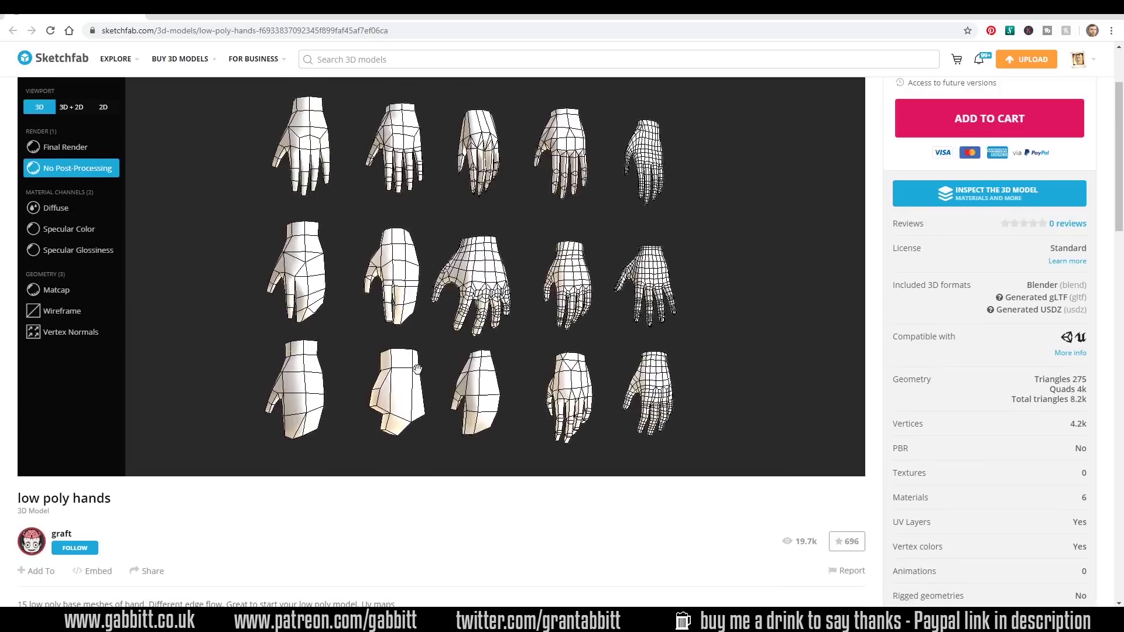
pyautogui.scroll(2, 376, 404)
pyautogui.moveTo(258, 417); pyautogui.dragTo(319, 358, button='right')
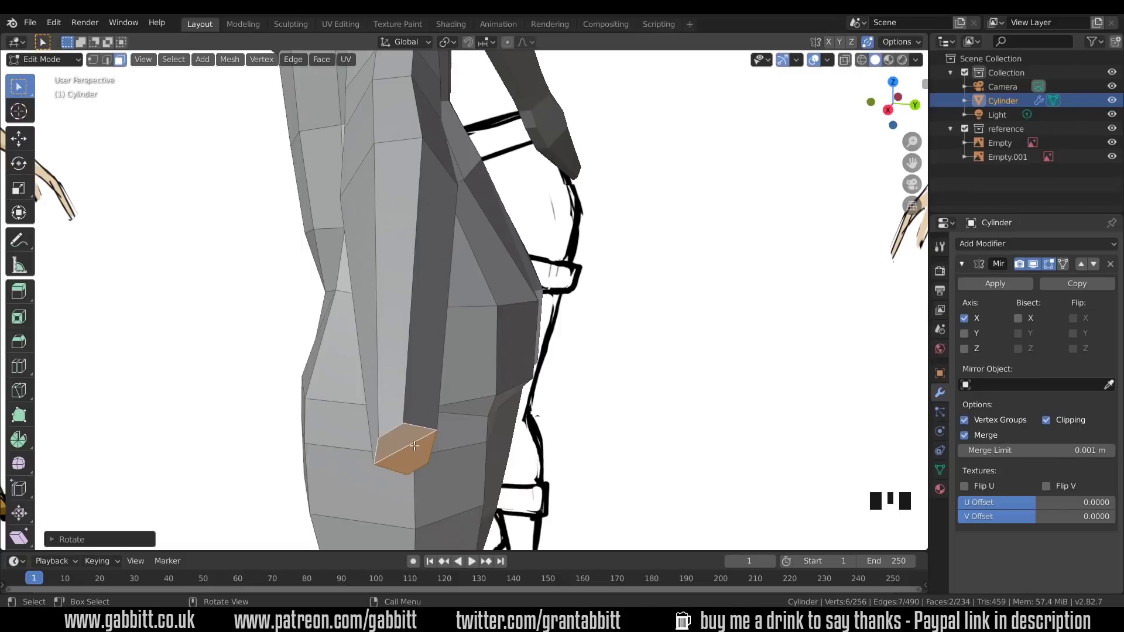
# - Back in Blender, extrude the wrist end faces about 0.06 m along the reference hand in the front view
pyautogui.press('KP_1')
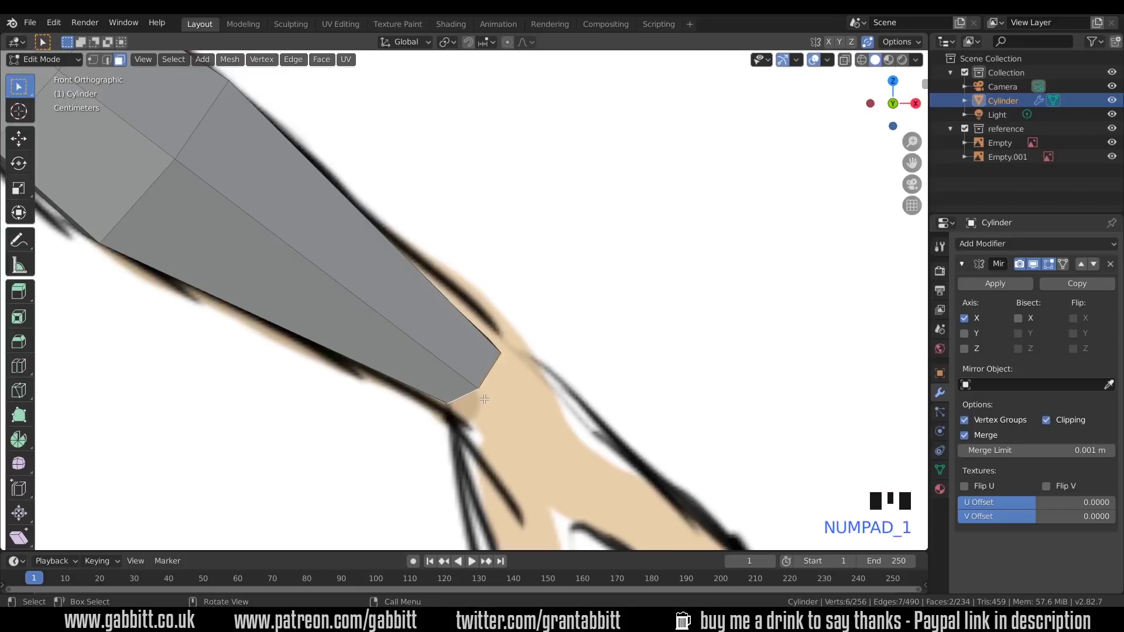
pyautogui.scroll(-4, 485, 398)
pyautogui.press('e')
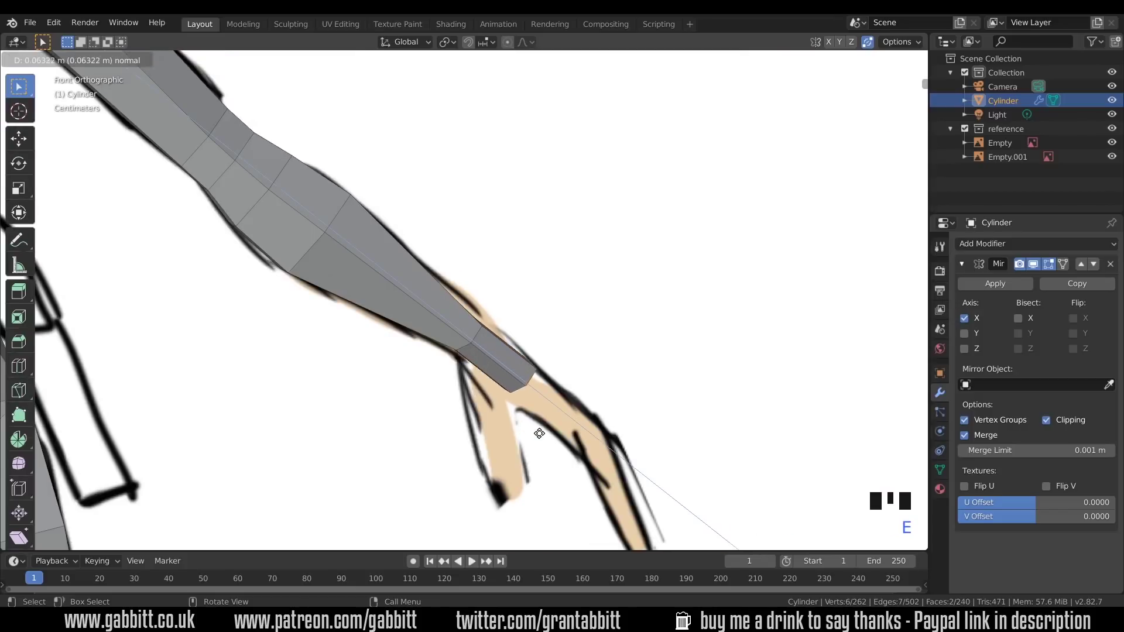
pyautogui.click(525, 375)
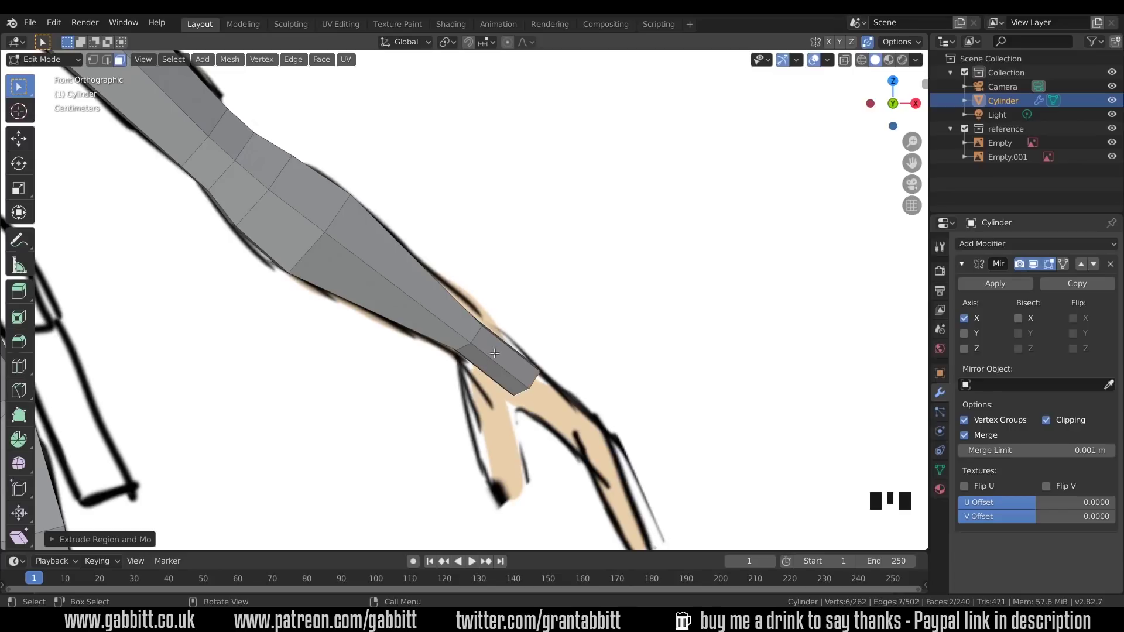
# - Move the extruded end faces in the side view so the hand section follows the line of the forearm
pyautogui.moveTo(557, 395); pyautogui.dragTo(437, 419, button='middle')
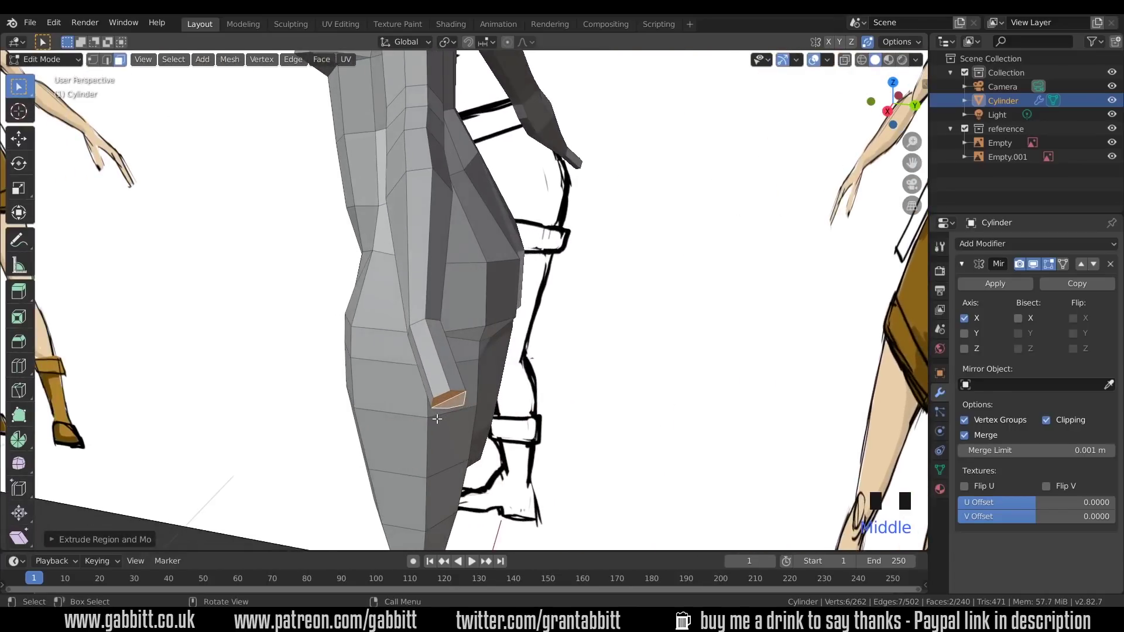
pyautogui.press('KP_3')
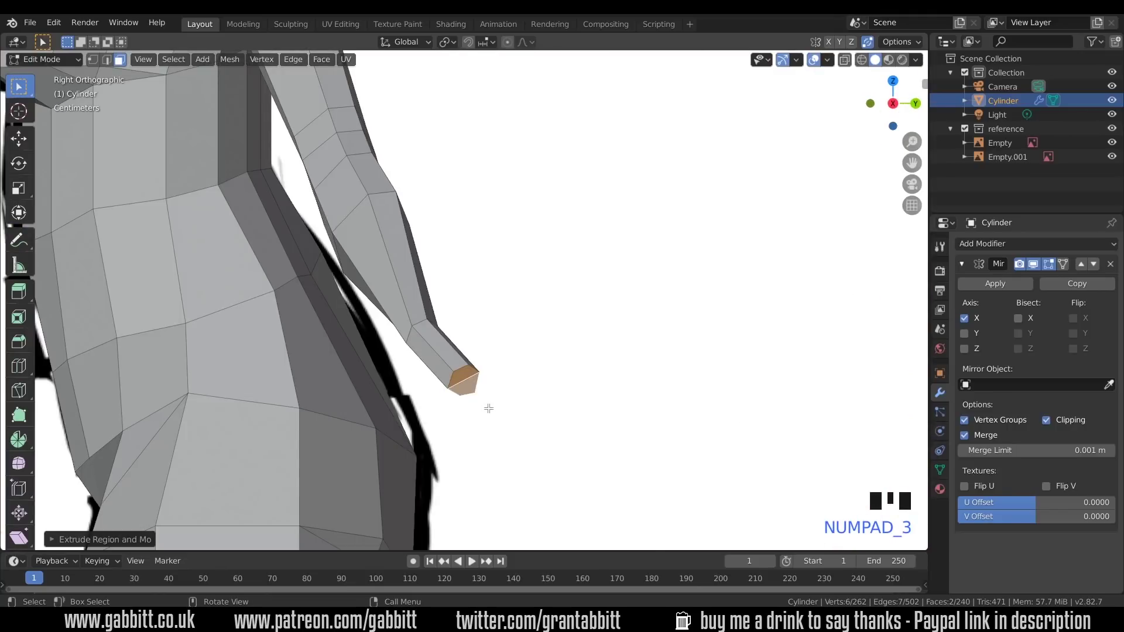
pyautogui.press('KP_3')
pyautogui.press('g')
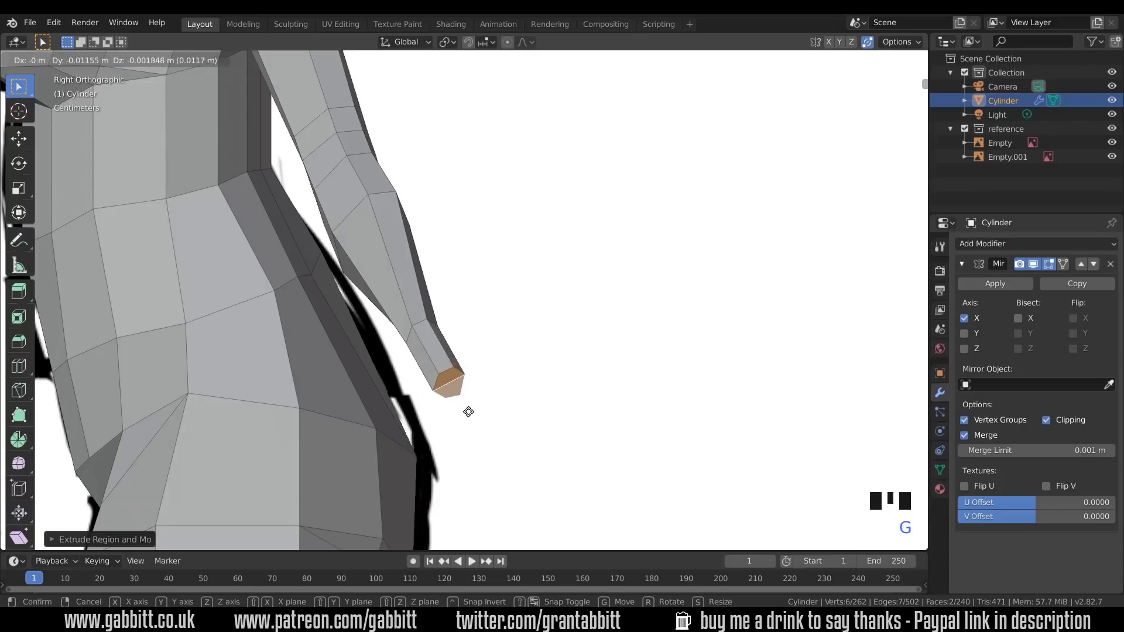
pyautogui.click(468, 403)
# - Scale the hand's end faces up along the Y axis to widen the start of the palm
pyautogui.press('s')
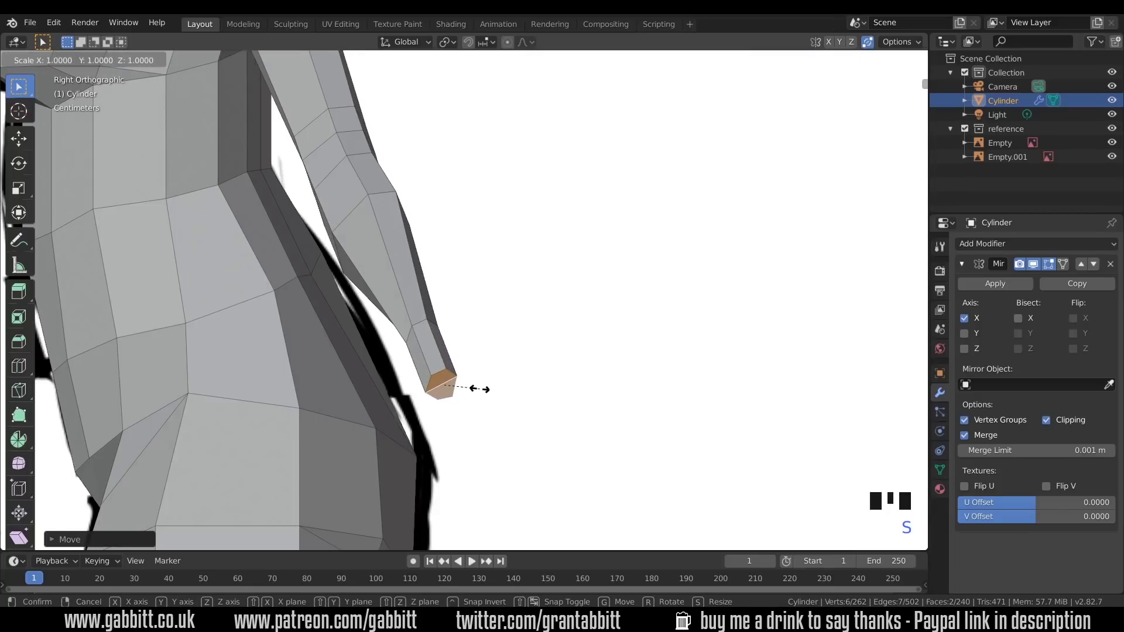
pyautogui.press('x')
pyautogui.press('y')
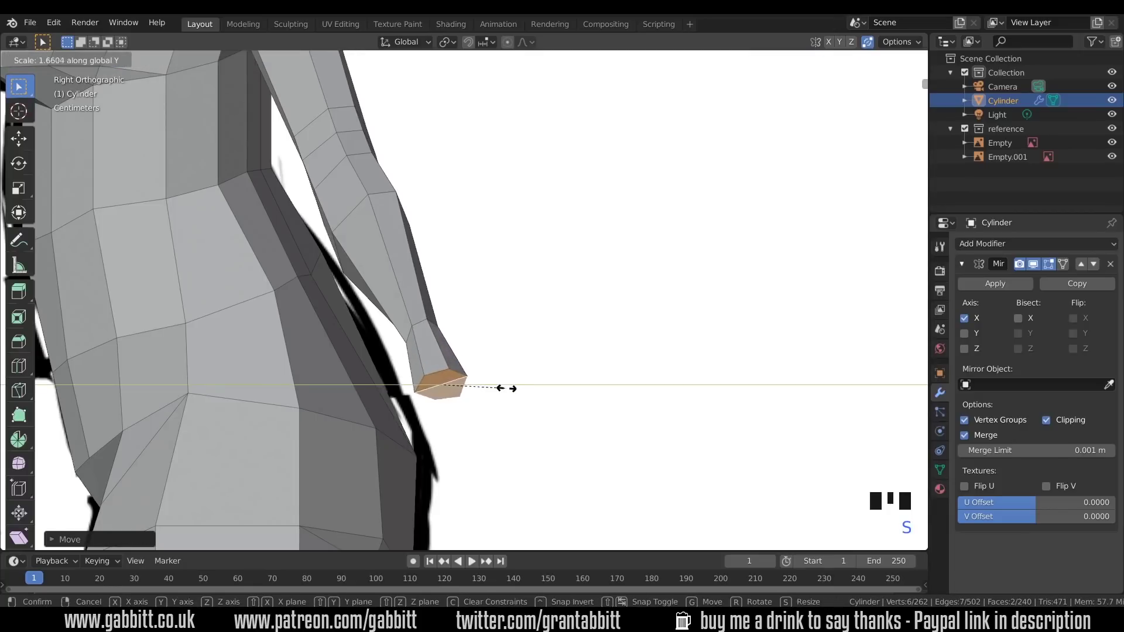
pyautogui.rightClick(524, 388)
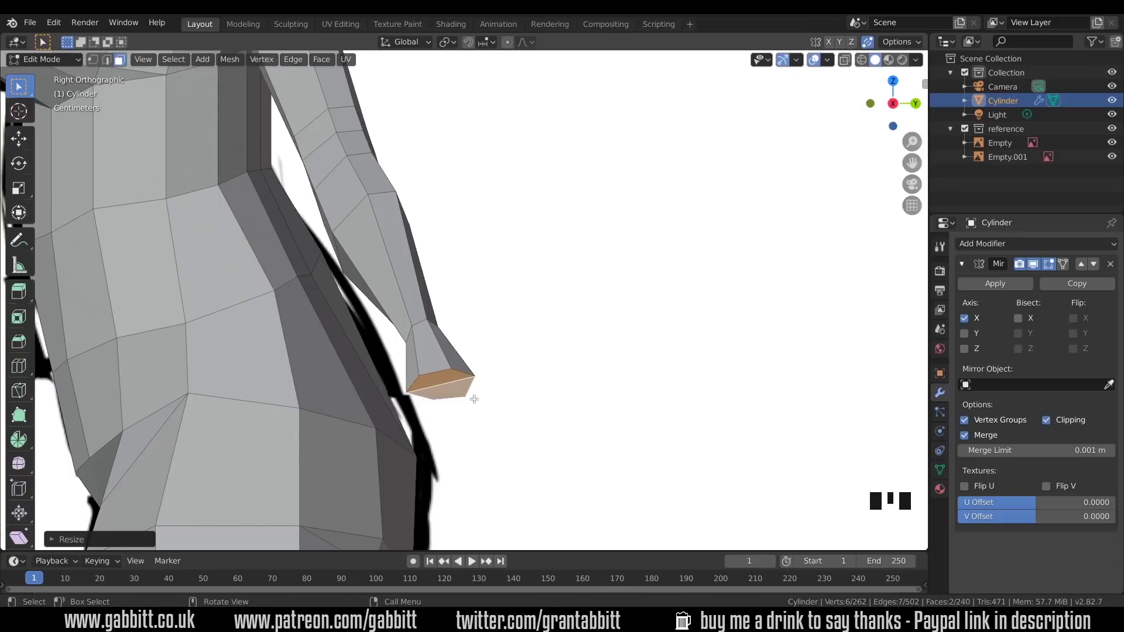
# - Reposition individual vertices around the palm's open end in the side view to even out its outline
pyautogui.click(440, 402)
pyautogui.press('g')
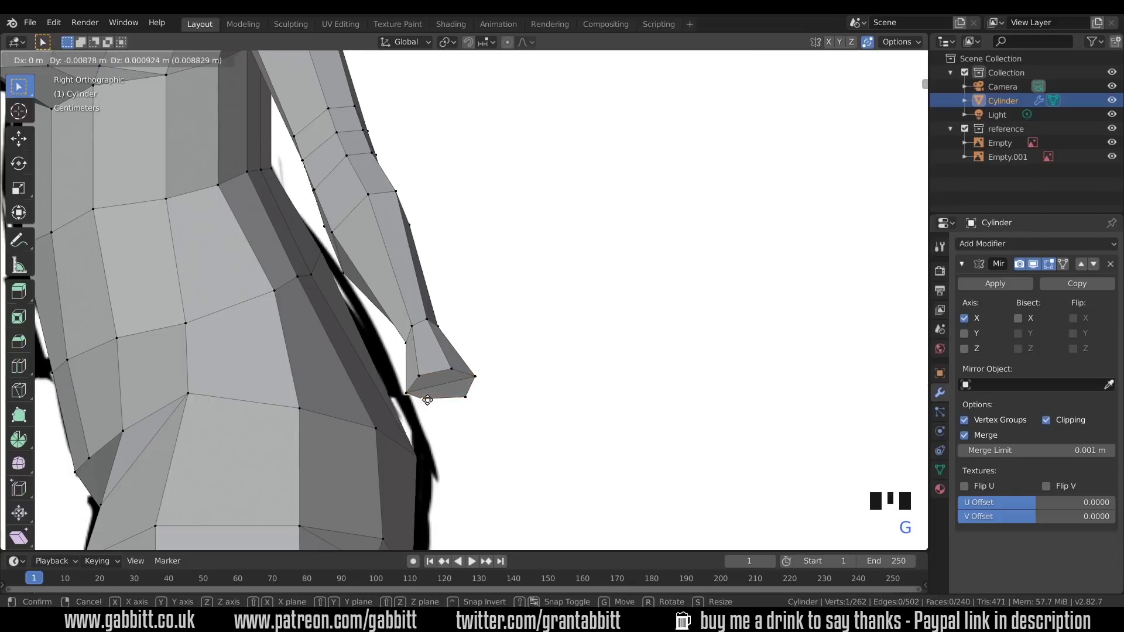
pyautogui.click(460, 401)
pyautogui.click(426, 372)
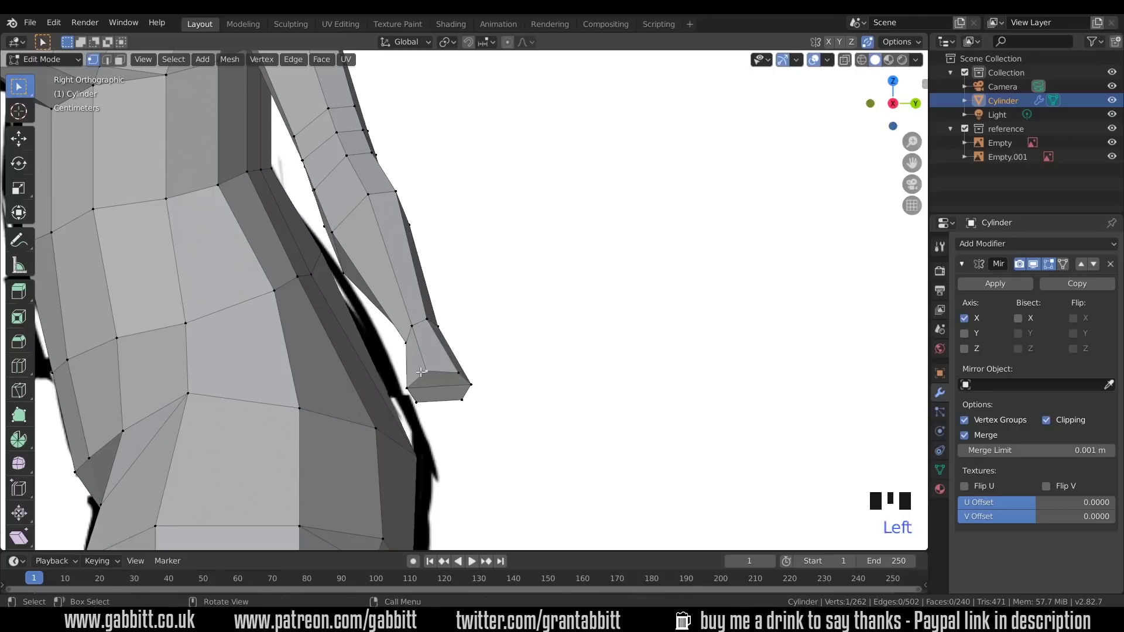
pyautogui.press('g')
pyautogui.click(420, 373)
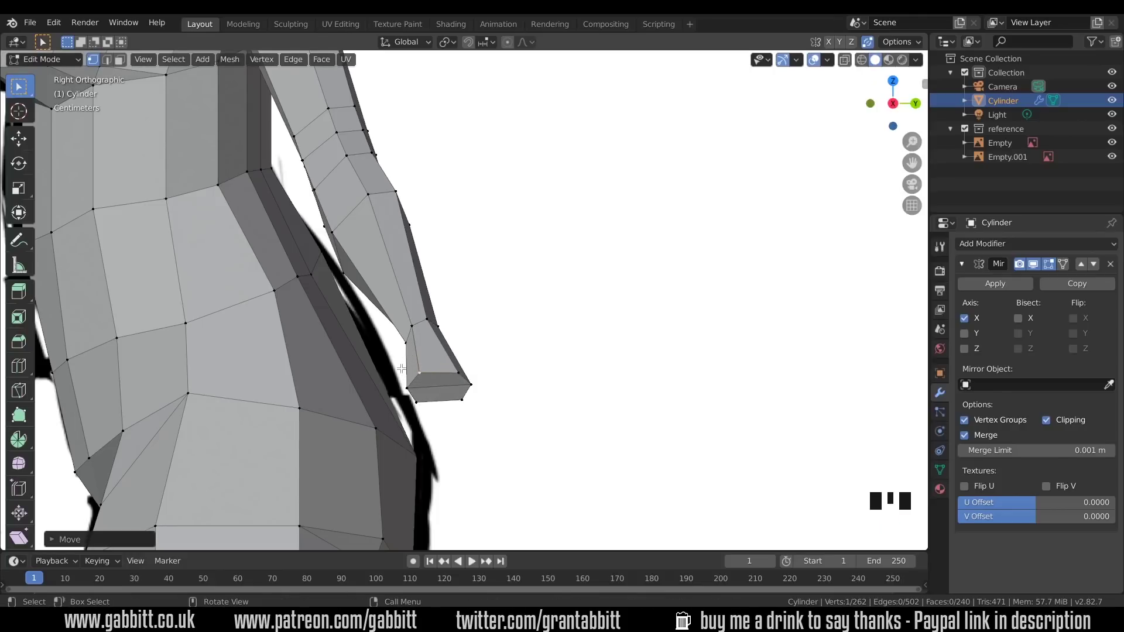
# - Select both end faces of the palm and extrude them about 0.06 m along the reference hand in the front view
pyautogui.press('3')
pyautogui.click(441, 382)
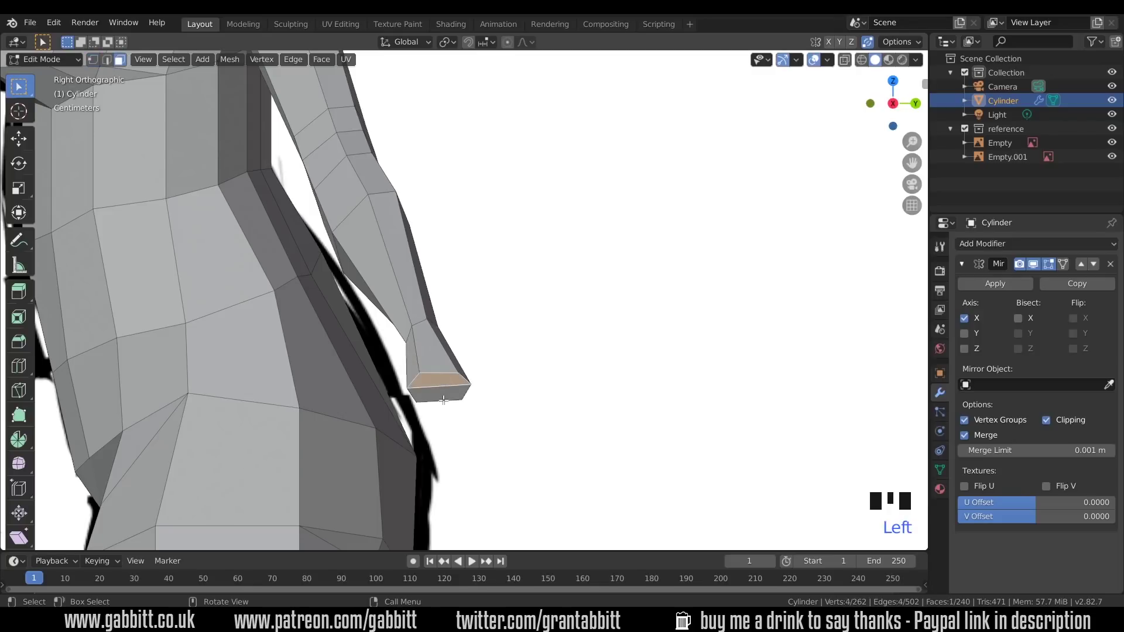
pyautogui.keyDown('shift'); pyautogui.click(489, 384); pyautogui.keyUp('shift')
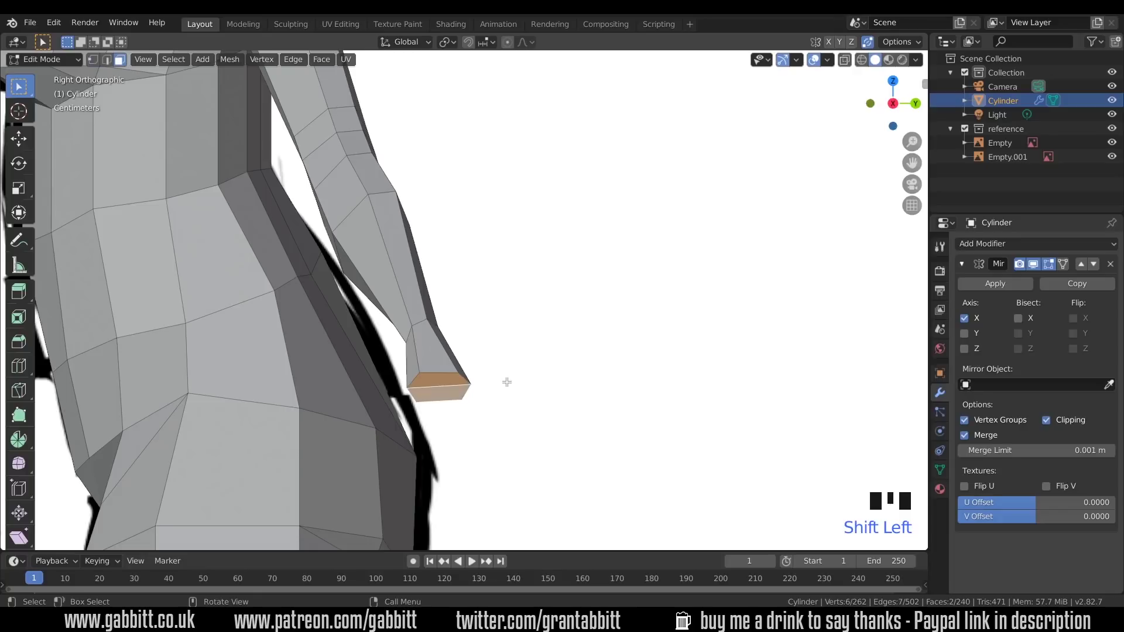
pyautogui.press('KP_1')
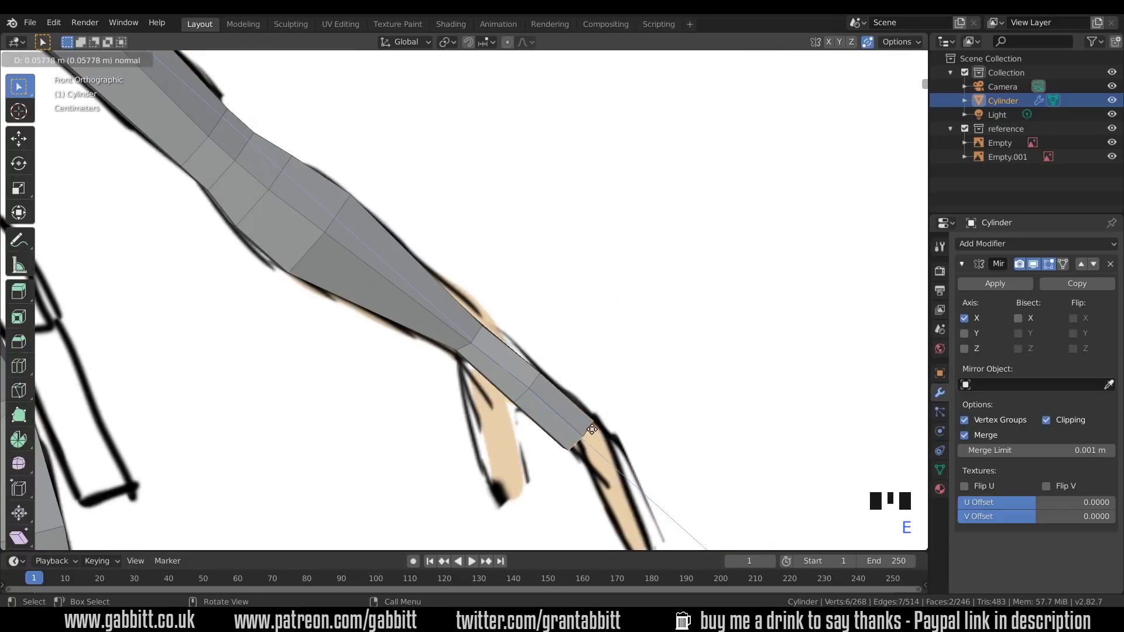
pyautogui.click(595, 430)
# - Select the two faces on the front edge of the new palm section and move them outward in the side view
pyautogui.moveTo(594, 430)
pyautogui.mouseDown(button='middle')
pyautogui.moveTo(442, 377)
pyautogui.moveTo(410, 386)
pyautogui.moveTo(401, 368)
pyautogui.moveTo(426, 321)
pyautogui.moveTo(472, 322)
pyautogui.moveTo(448, 338)
pyautogui.mouseUp(button='middle')
pyautogui.click(418, 325)
pyautogui.keyDown('shift'); pyautogui.click(431, 312); pyautogui.keyUp('shift')
pyautogui.press('KP_3')
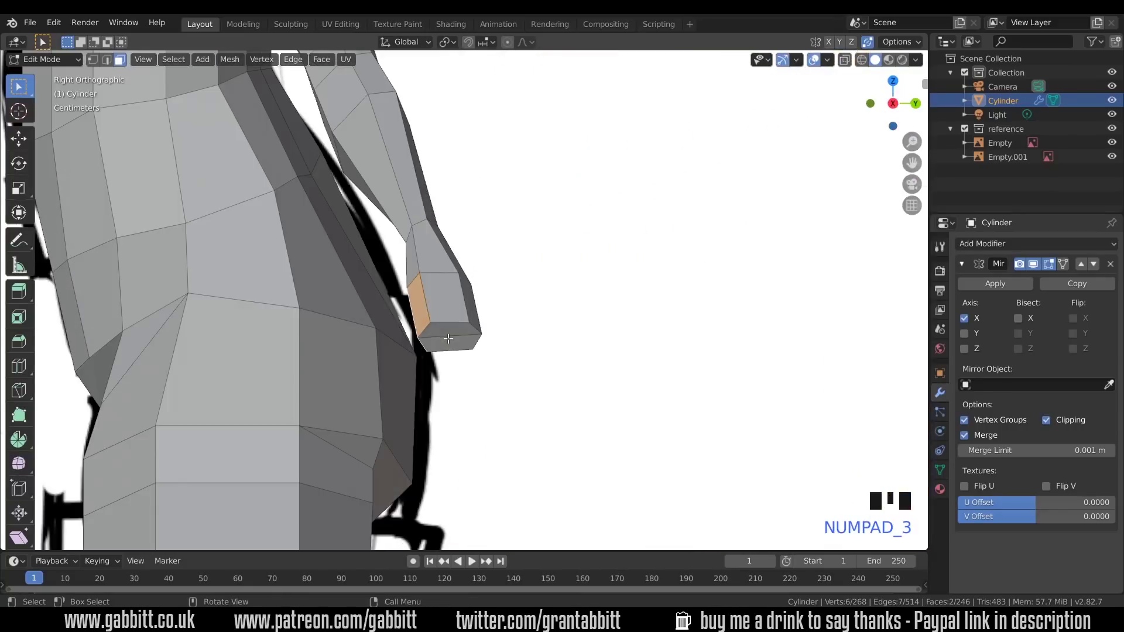
pyautogui.press('g')
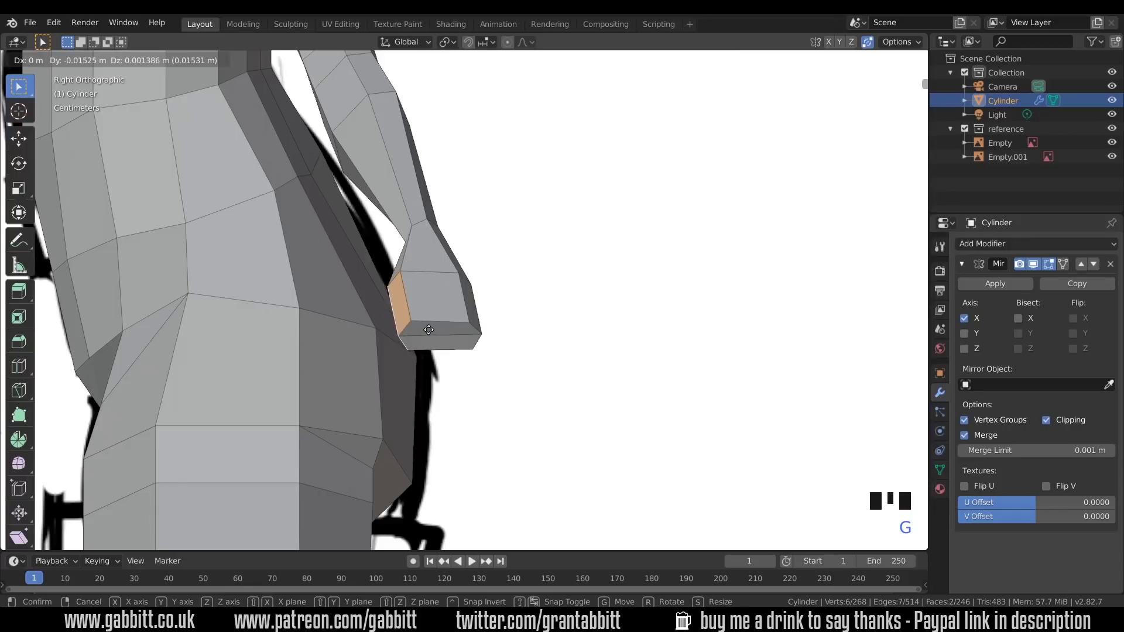
pyautogui.click(442, 333)
# - Select both end faces of the palm and extrude them about 0.03 m in the front view
pyautogui.click(445, 336)
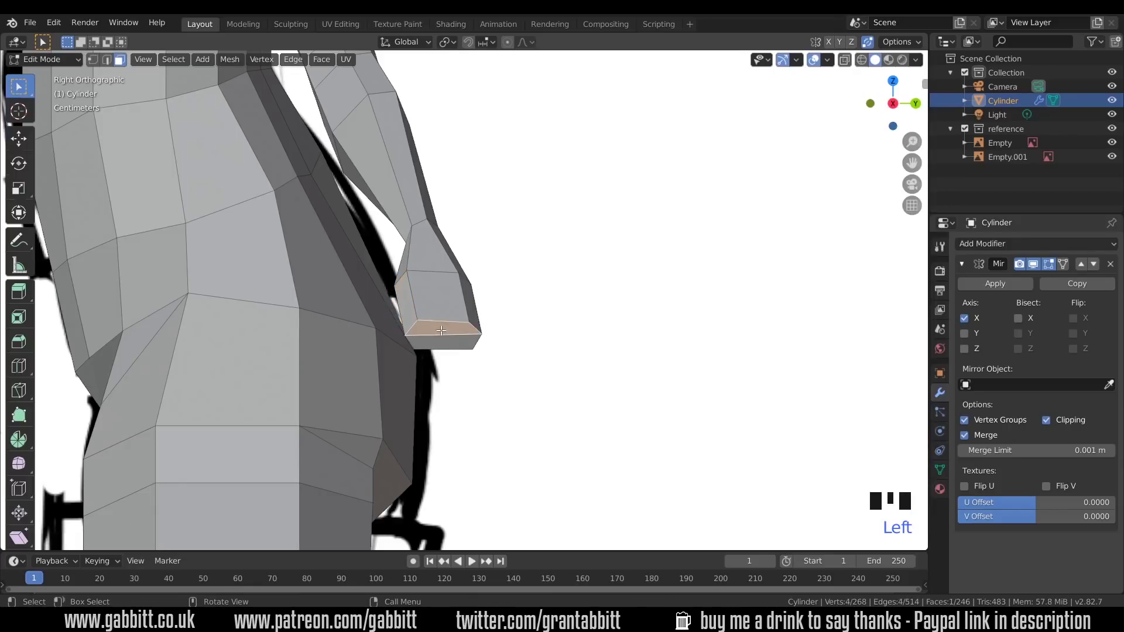
pyautogui.keyDown('shift'); pyautogui.click(455, 339); pyautogui.keyUp('shift')
pyautogui.press('KP_1')
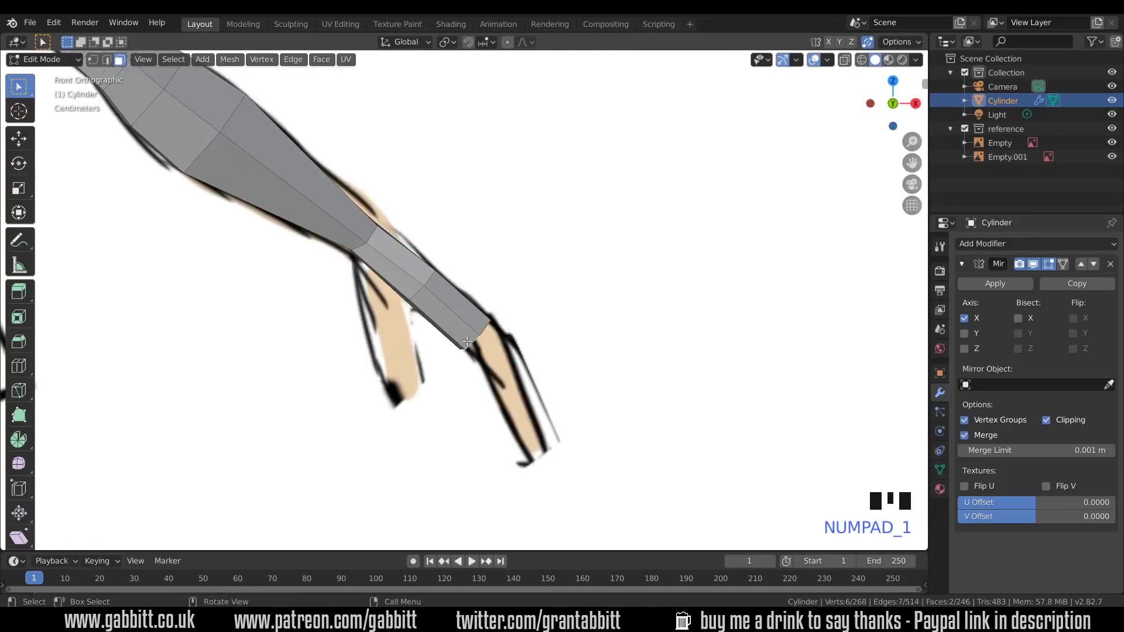
pyautogui.press('e')
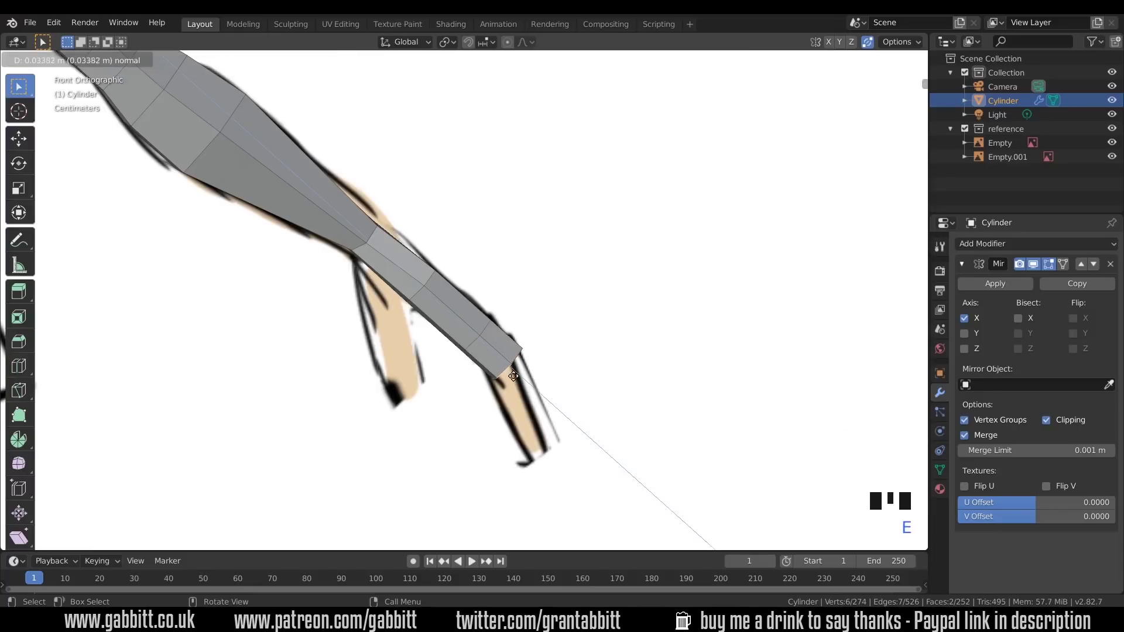
pyautogui.click(519, 380)
# - Move and rotate the extruded end faces in the front view to bend the hand along the reference fingers
pyautogui.press('g')
pyautogui.click(518, 381)
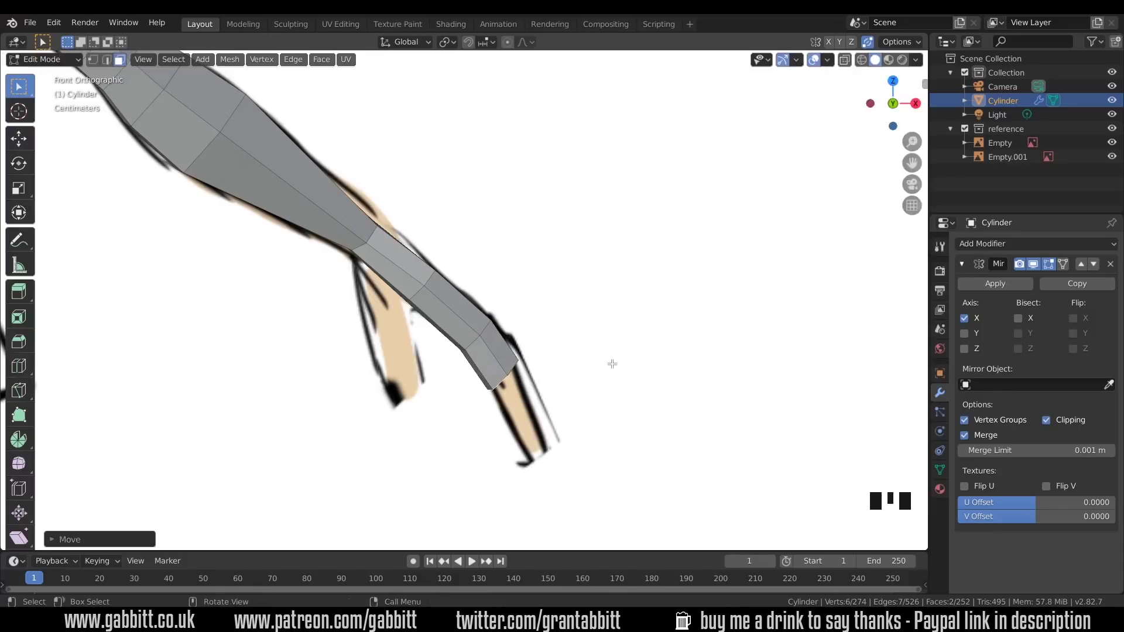
pyautogui.press('r')
pyautogui.click(540, 410)
# - Extrude the end faces twice more to the reference fingertips, making the final section about 0.035 m long
pyautogui.press('e')
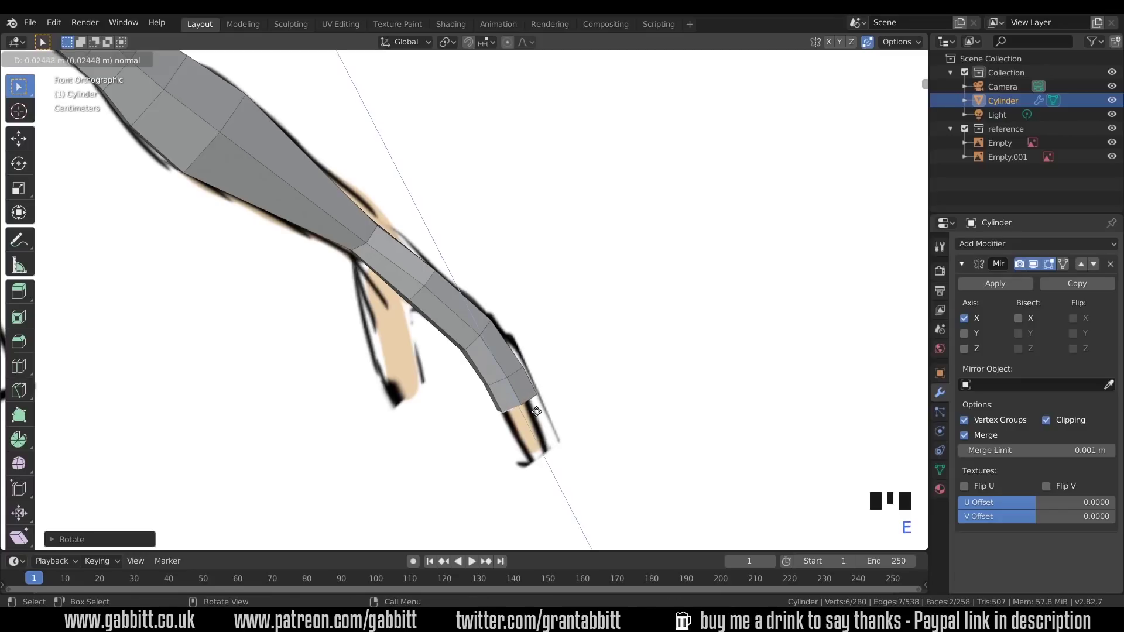
pyautogui.click(541, 423)
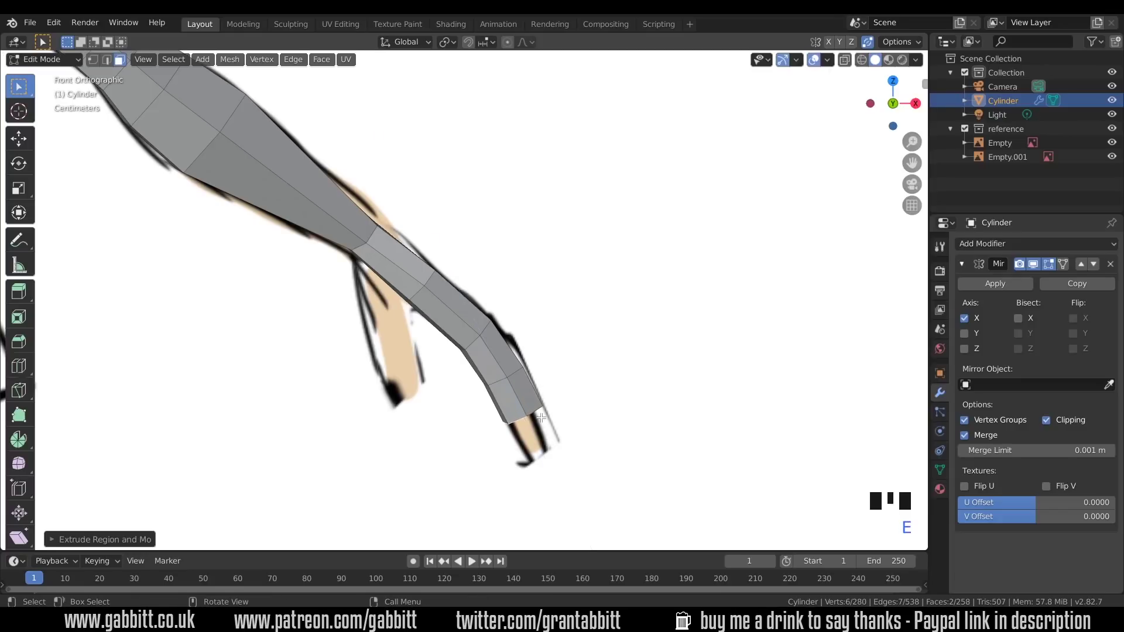
pyautogui.press('e')
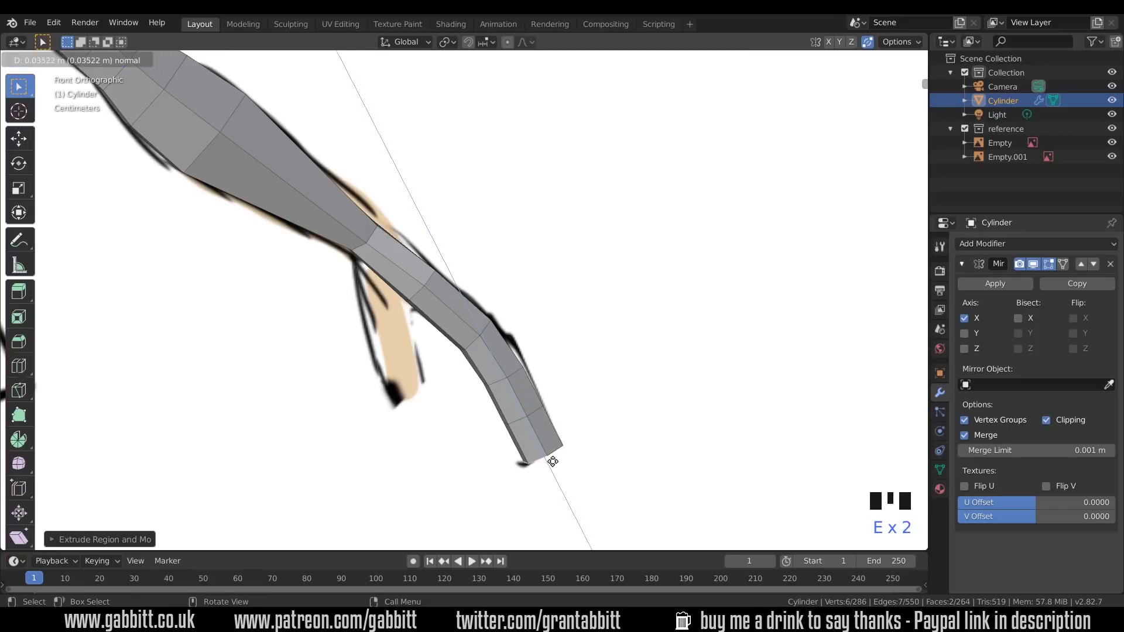
pyautogui.click(552, 462)
# - Select the two front-side faces of the first hand section below the wrist and extrude them about 0.02 m to start the thumb
pyautogui.moveTo(669, 359)
pyautogui.mouseDown(button='middle')
pyautogui.moveTo(625, 381)
pyautogui.moveTo(547, 392)
pyautogui.moveTo(515, 381)
pyautogui.moveTo(616, 388)
pyautogui.mouseUp(button='middle')
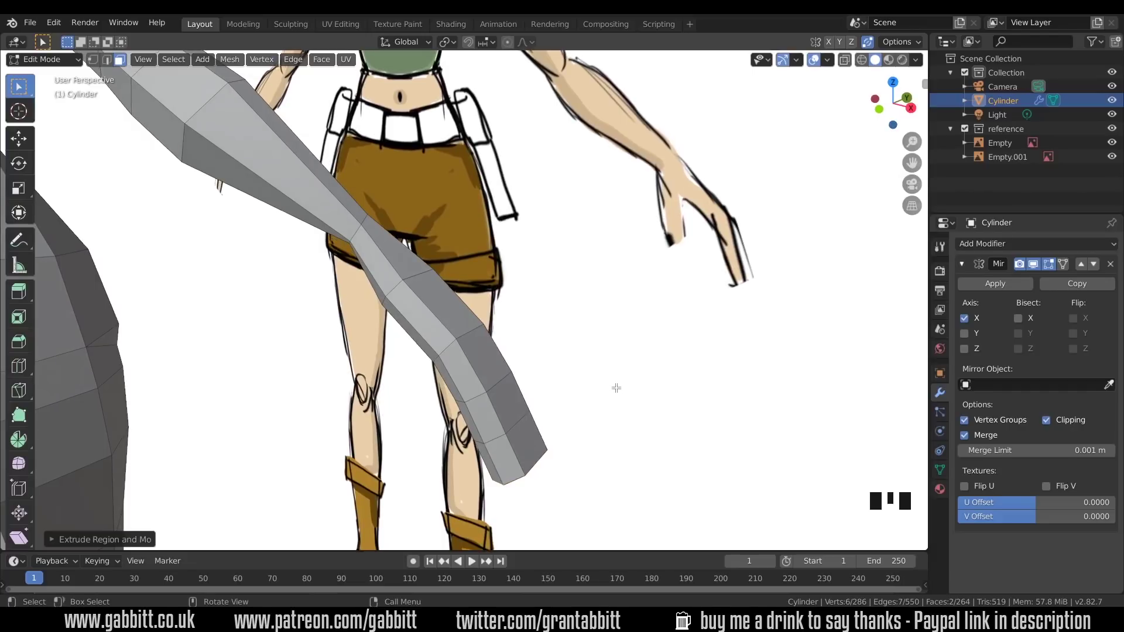
pyautogui.press('KP_1')
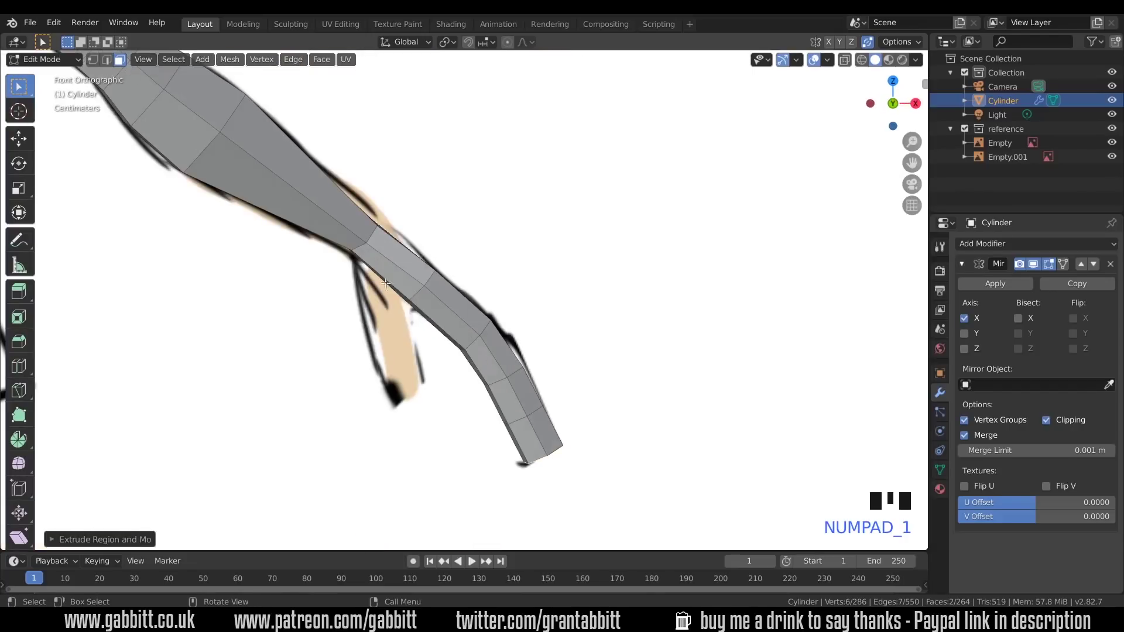
pyautogui.click(401, 260)
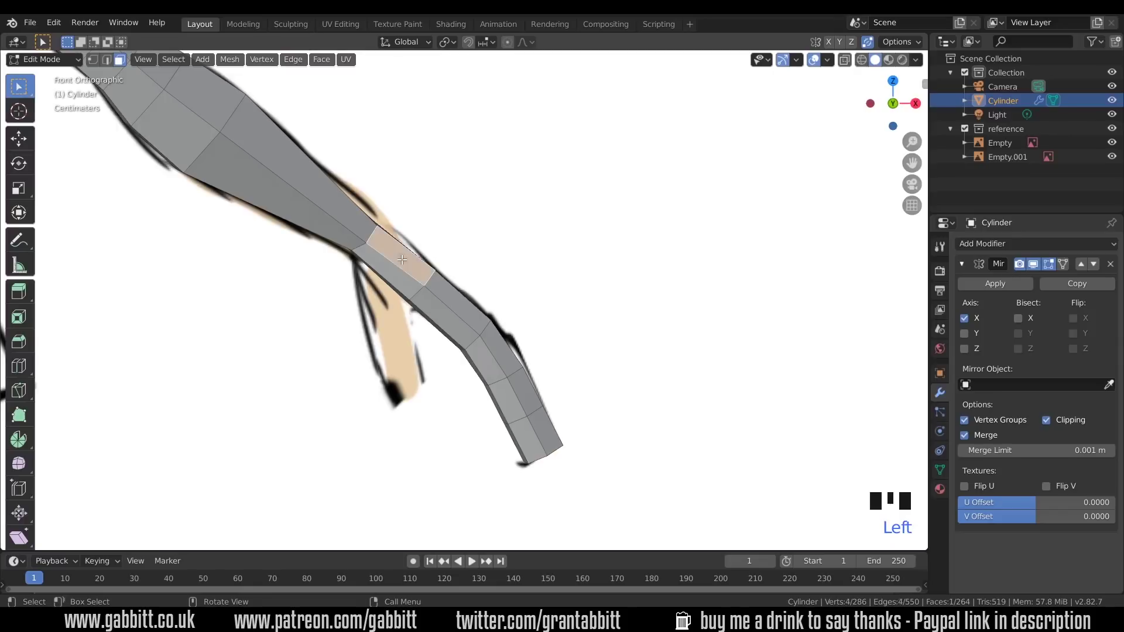
pyautogui.keyDown('shift'); pyautogui.click(385, 273); pyautogui.keyUp('shift')
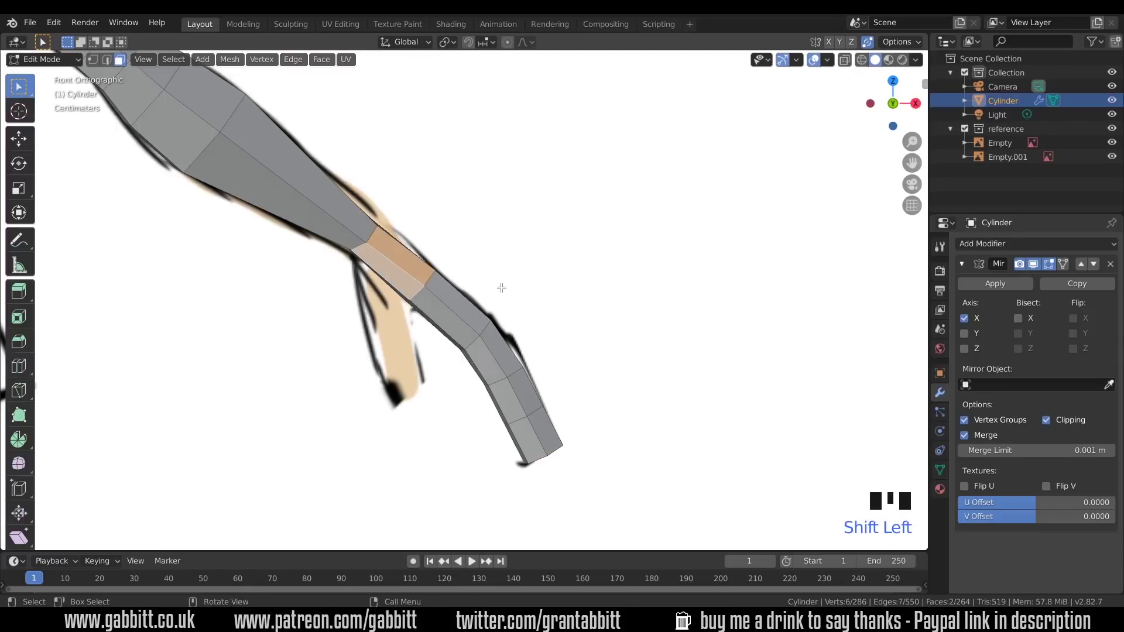
pyautogui.press('KP_3')
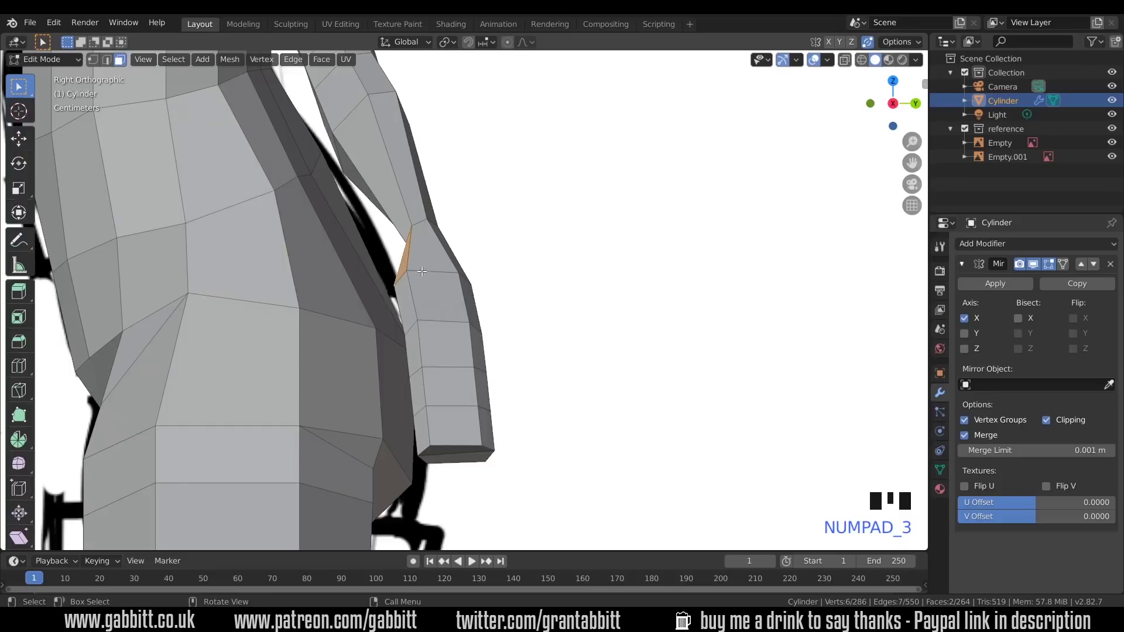
pyautogui.press('e')
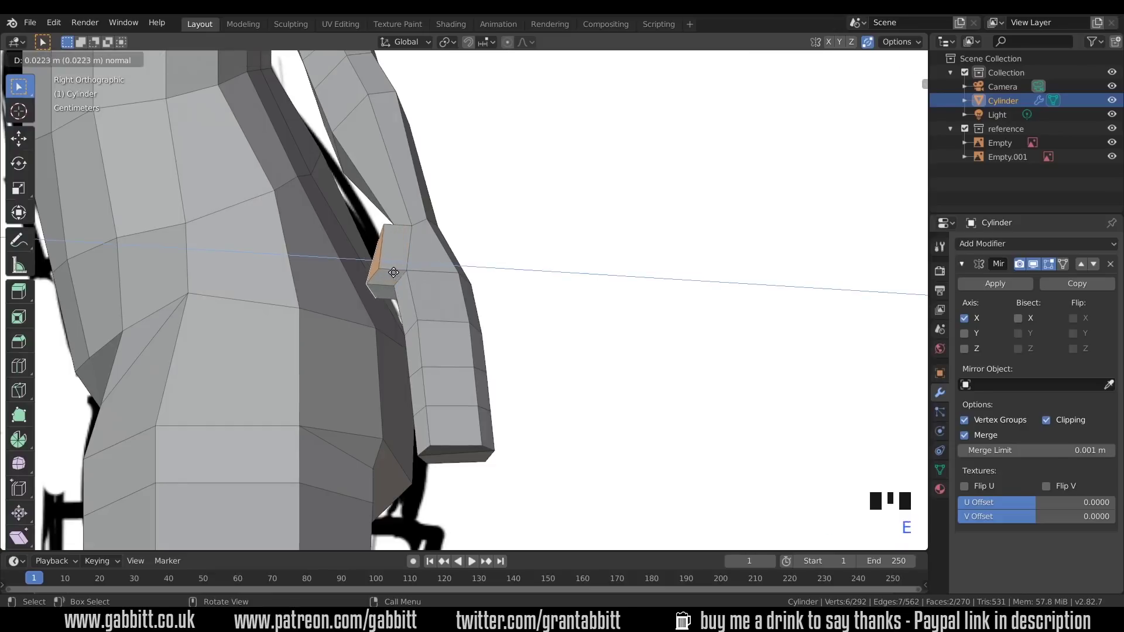
pyautogui.click(407, 289)
# - Edge-slide the two outer edges on the wrist side of the thumb block toward the fingers to slope its start
pyautogui.moveTo(407, 289)
pyautogui.mouseDown(button='middle')
pyautogui.moveTo(427, 439)
pyautogui.moveTo(409, 494)
pyautogui.moveTo(568, 346)
pyautogui.moveTo(454, 309)
pyautogui.mouseUp(button='middle')
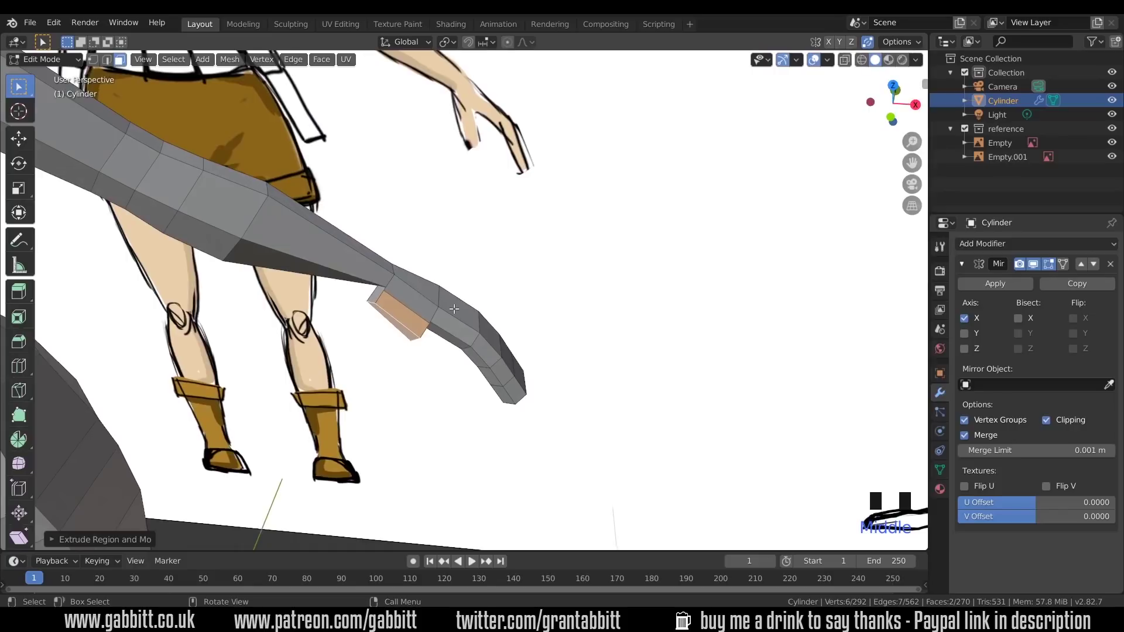
pyautogui.press('2')
pyautogui.click(382, 297)
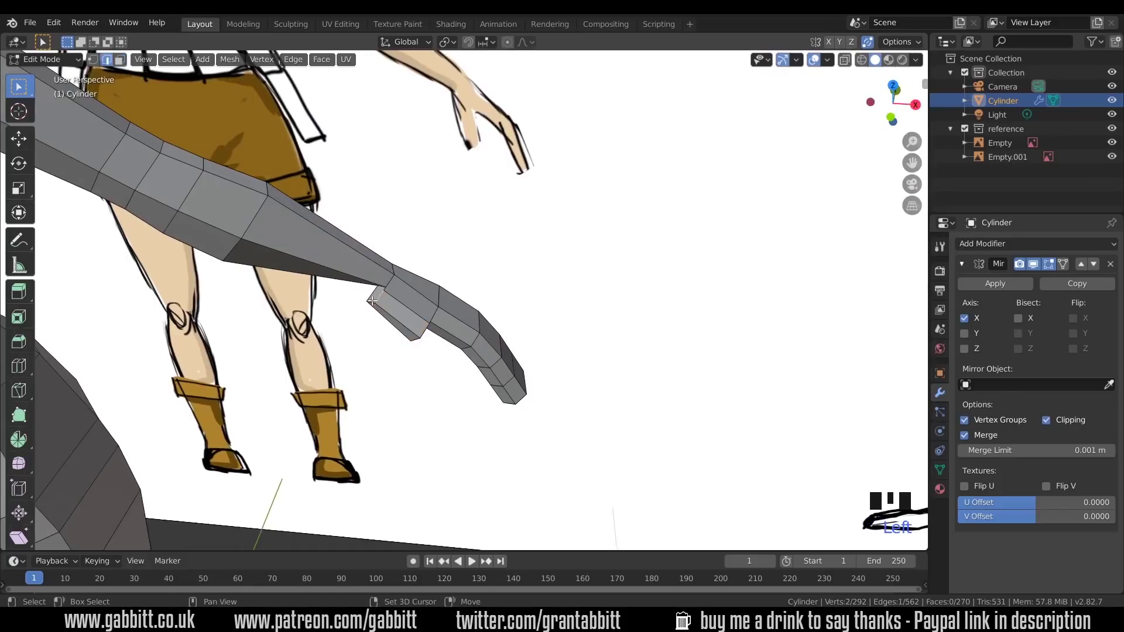
pyautogui.keyDown('shift'); pyautogui.click(372, 302); pyautogui.keyUp('shift')
pyautogui.moveTo(372, 302); pyautogui.dragTo(392, 291, button='middle')
pyautogui.press('g')
pyautogui.press('g')
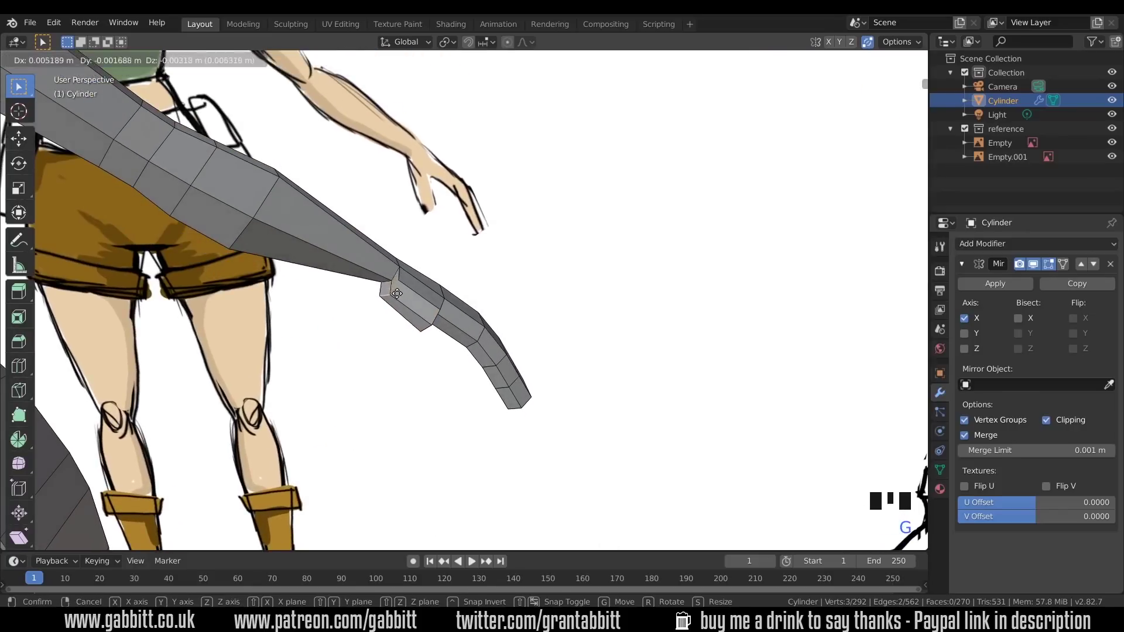
pyautogui.click(409, 300)
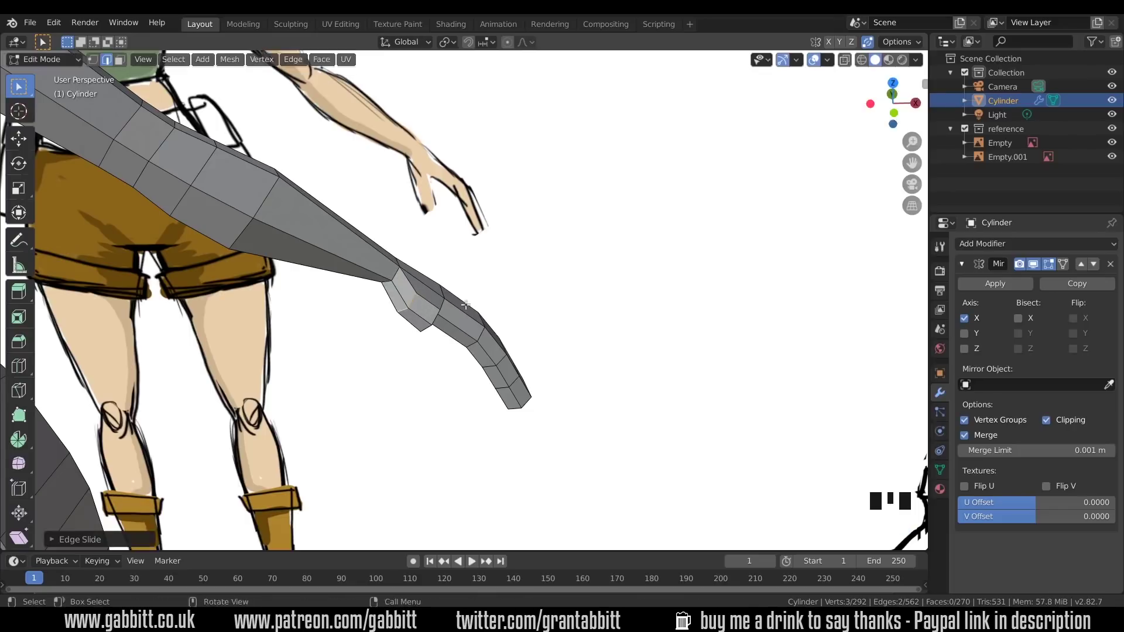
# - Select the two edges where the underside of the thumb block meets the palm and move them about 0.013 m
pyautogui.moveTo(409, 300); pyautogui.dragTo(330, 345, button='middle')
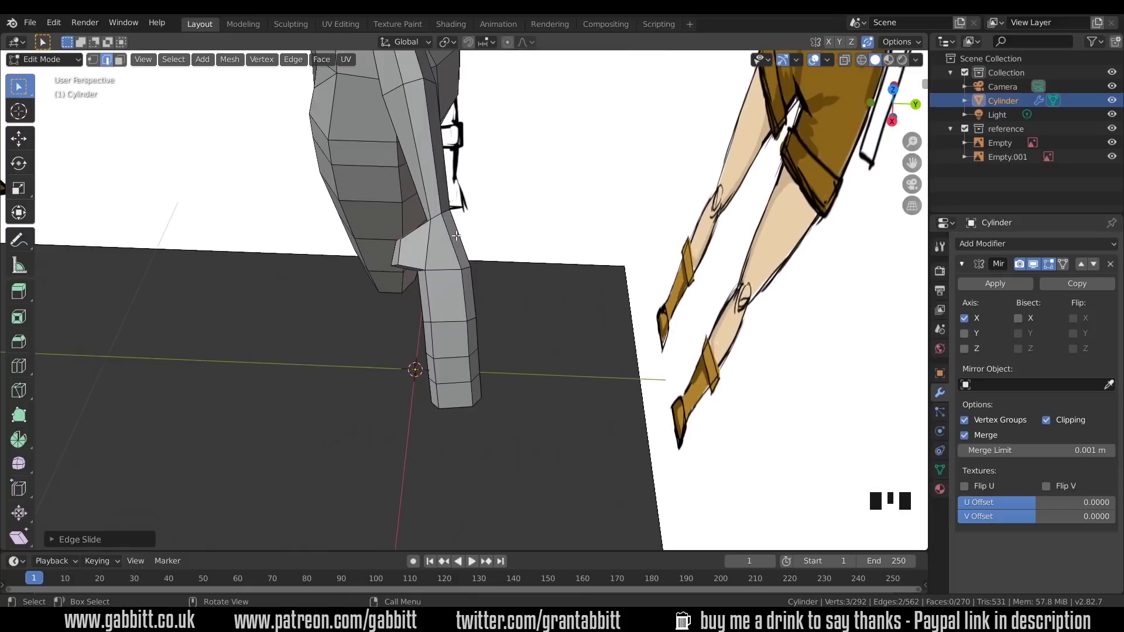
pyautogui.moveTo(460, 241); pyautogui.dragTo(644, 193, button='middle')
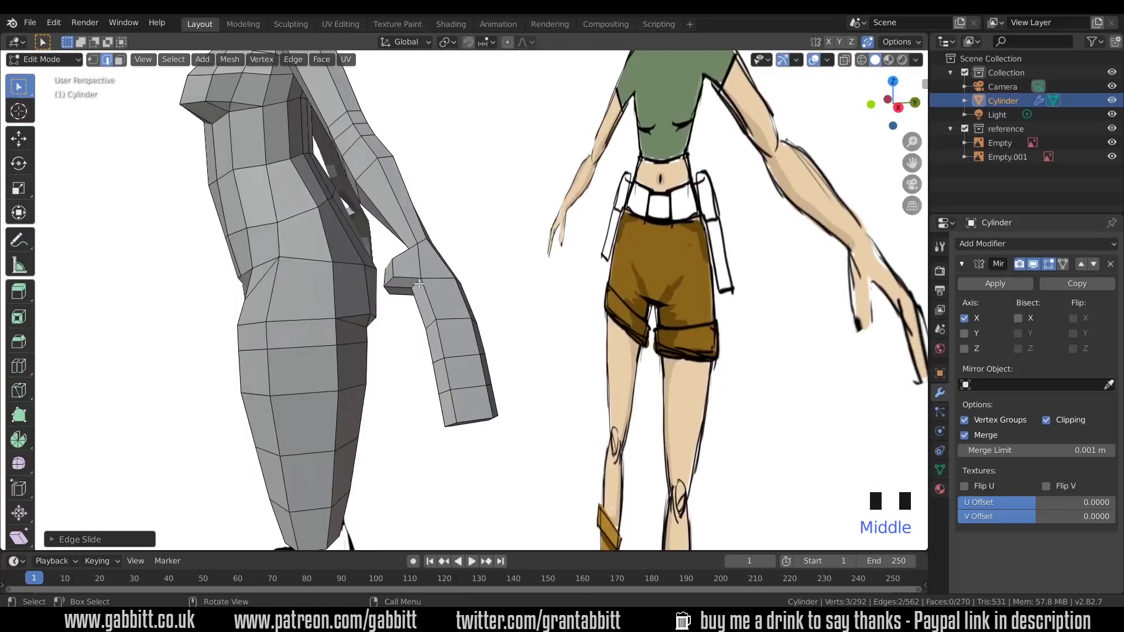
pyautogui.click(415, 283)
pyautogui.moveTo(416, 283); pyautogui.dragTo(441, 301, button='middle')
pyautogui.keyDown('shift'); pyautogui.click(408, 296); pyautogui.keyUp('shift')
pyautogui.press('g')
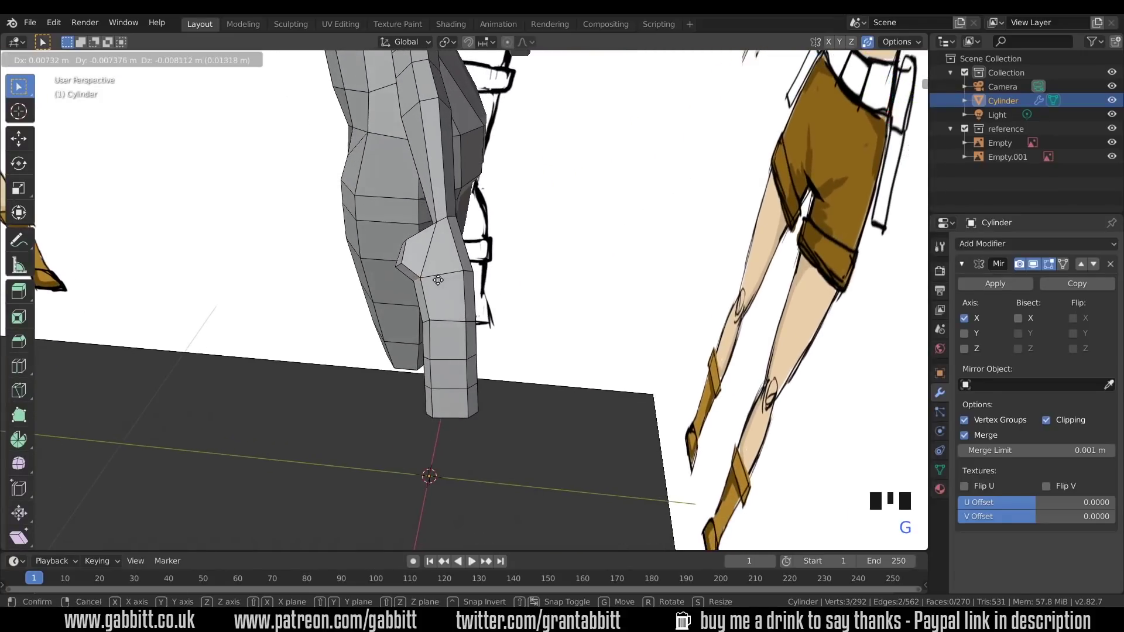
pyautogui.click(438, 280)
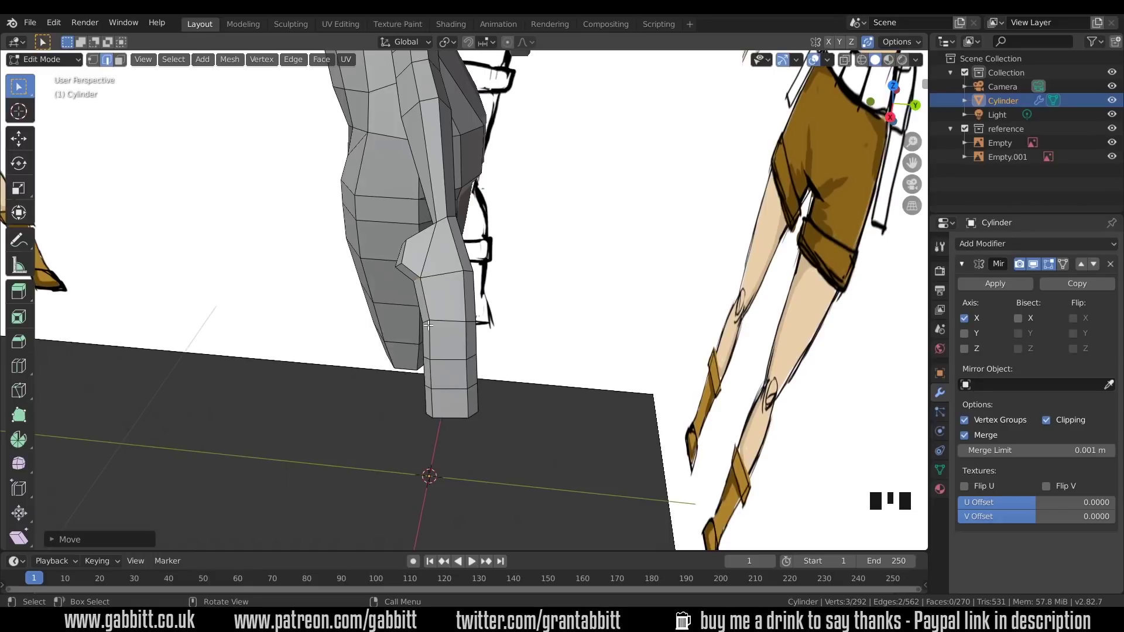
# - Examine the hand from several angles in wireframe and X-ray display, then return to solid display
pyautogui.moveTo(479, 322); pyautogui.dragTo(490, 349, button='middle')
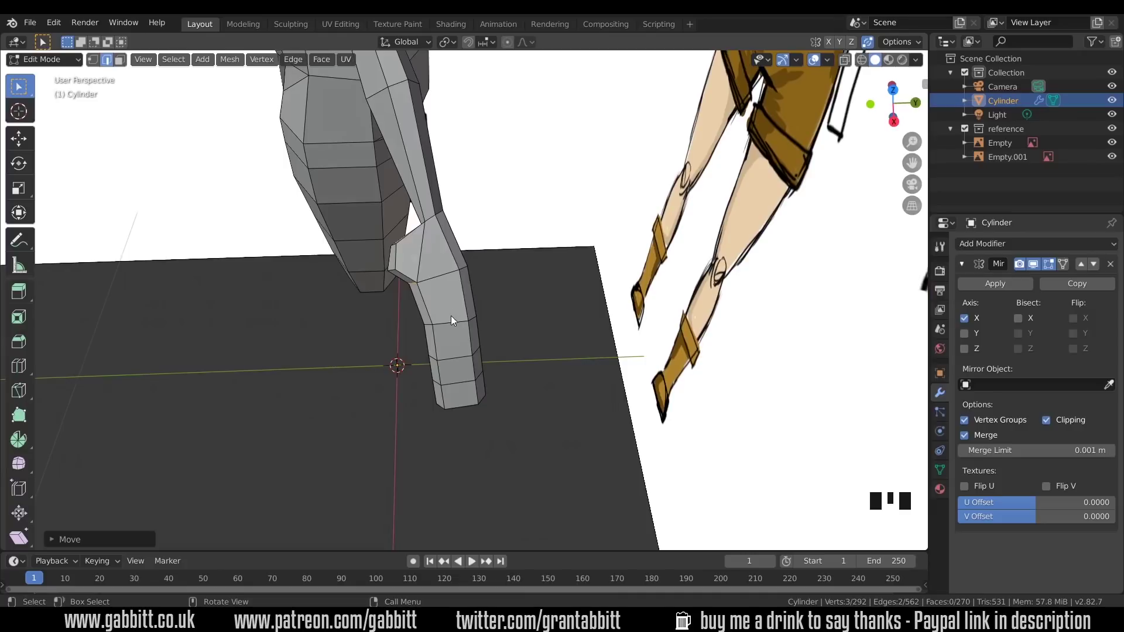
pyautogui.press('z')
pyautogui.click(365, 311)
pyautogui.moveTo(365, 311)
pyautogui.mouseDown(button='middle')
pyautogui.moveTo(461, 294)
pyautogui.moveTo(467, 333)
pyautogui.mouseUp(button='middle')
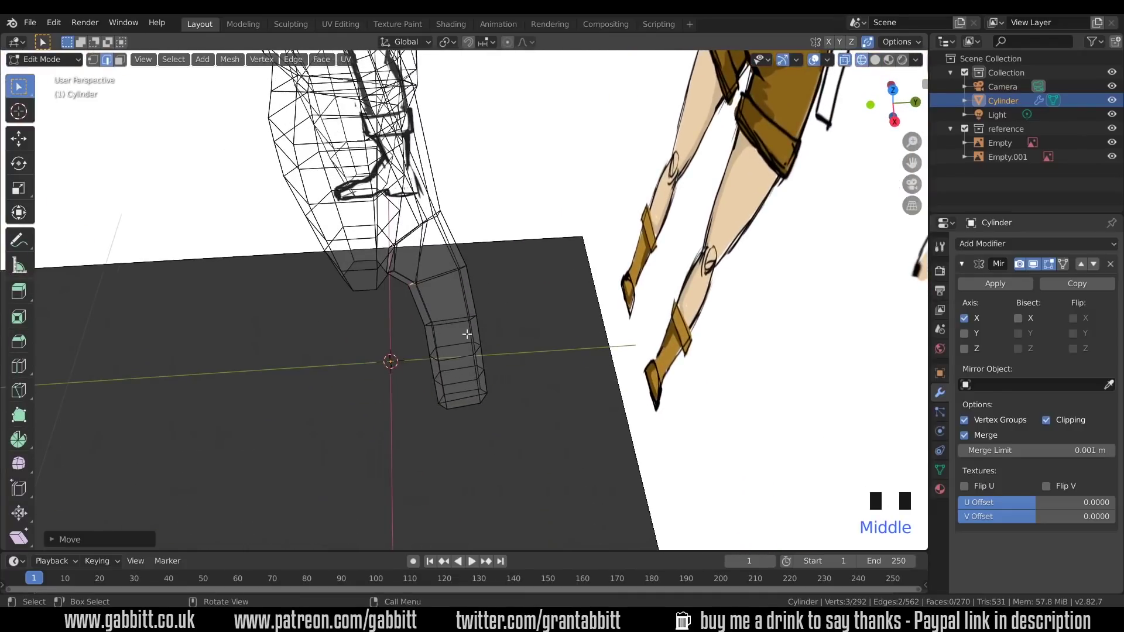
pyautogui.hotkey('alt', 'z')
pyautogui.hotkey('alt', 'z')
pyautogui.hotkey('alt', 'z')
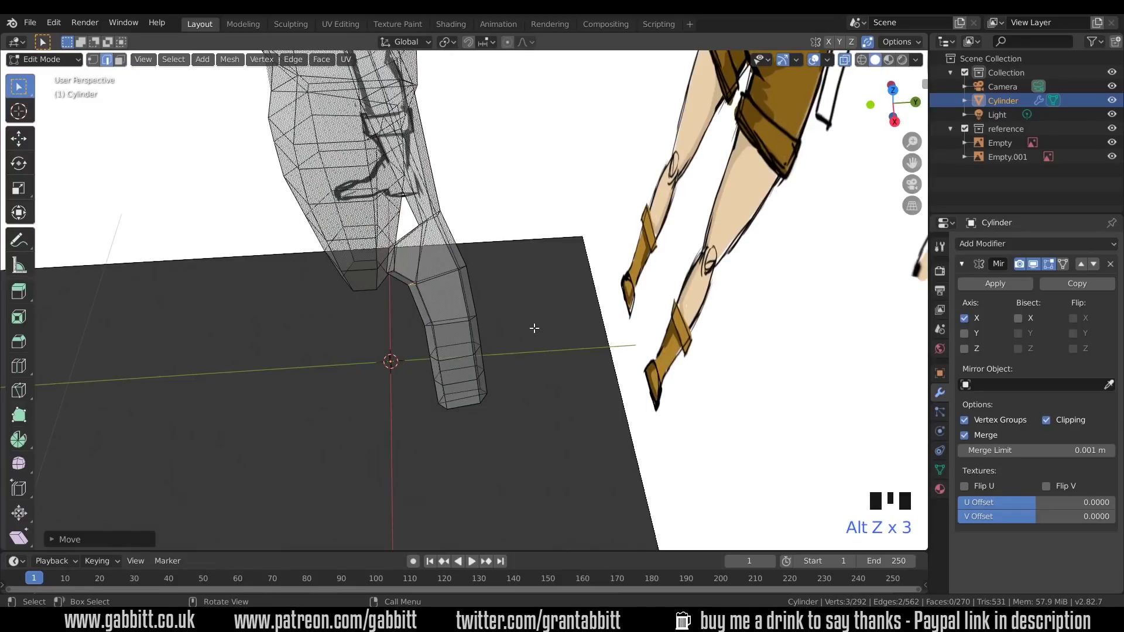
pyautogui.hotkey('alt', 'z')
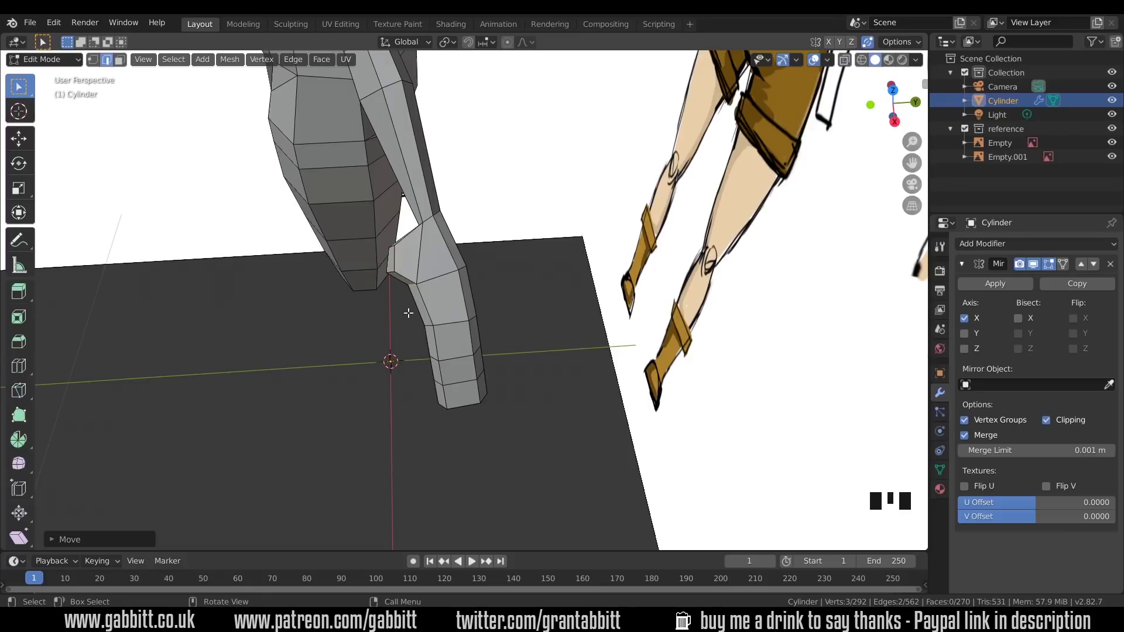
# - Box-select the thumb-side edge of the finger sections through X-ray and move it about 0.013 m outward along Y
pyautogui.moveTo(409, 313); pyautogui.dragTo(454, 413)
pyautogui.hotkey('alt', 'z')
pyautogui.press('g')
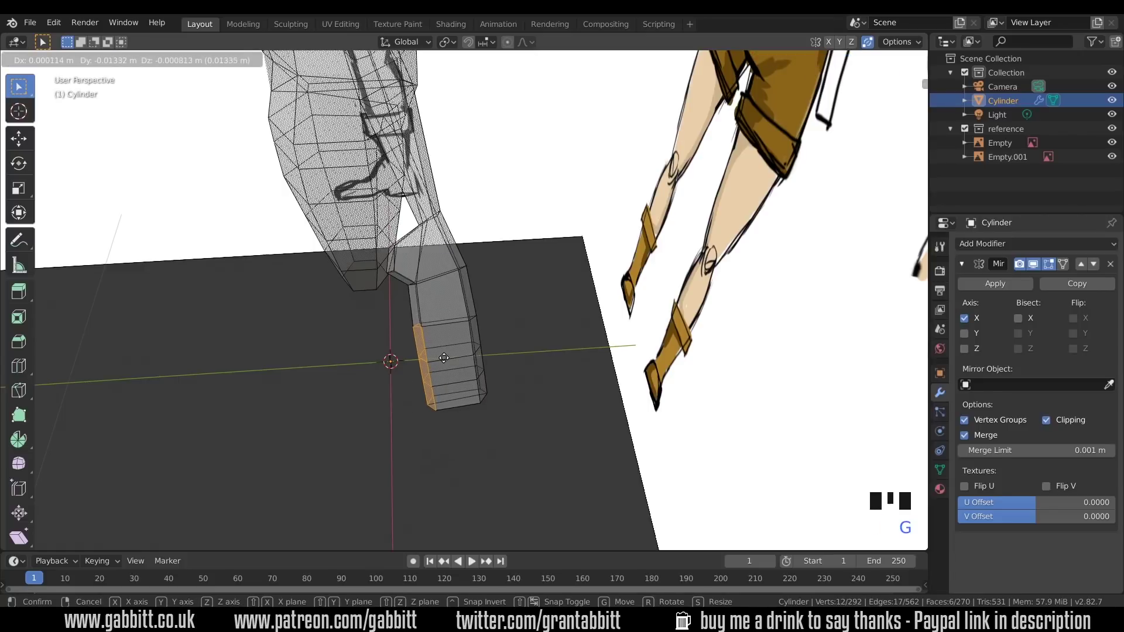
pyautogui.click(423, 321)
# - Select the two outer edges at the finger-side end of the thumb block and move them about 0.023 m toward the reference thumb in the front view
pyautogui.press('3')
pyautogui.moveTo(415, 304)
pyautogui.mouseDown(button='middle')
pyautogui.moveTo(443, 262)
pyautogui.moveTo(406, 288)
pyautogui.moveTo(450, 328)
pyautogui.mouseUp(button='middle')
pyautogui.click(400, 289)
pyautogui.keyDown('shift'); pyautogui.click(409, 302); pyautogui.keyUp('shift')
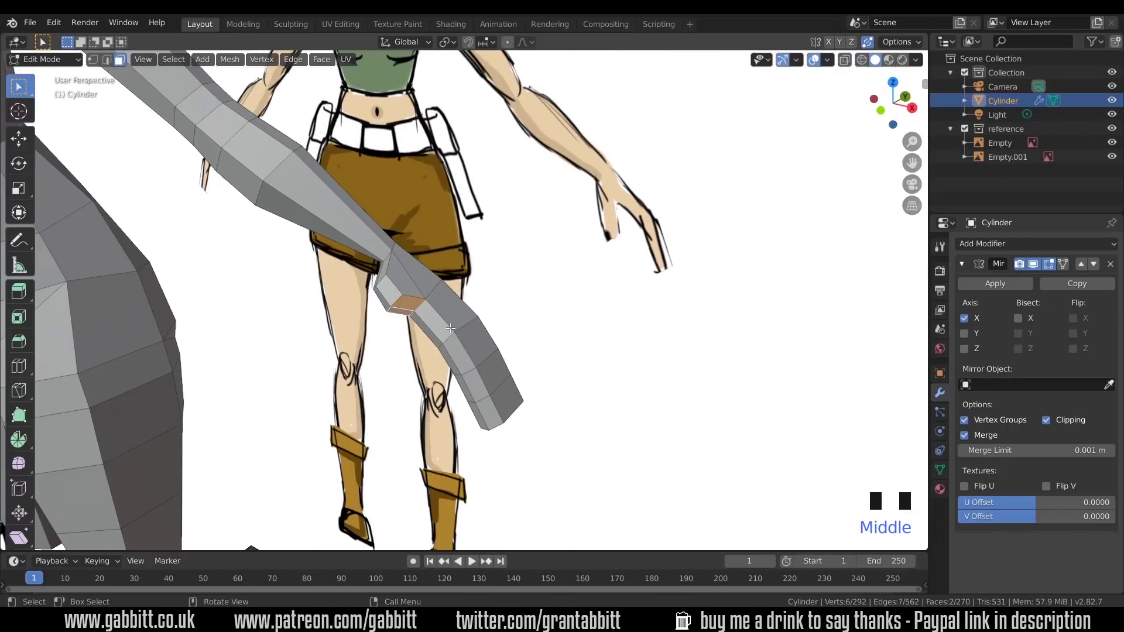
pyautogui.press('KP_1')
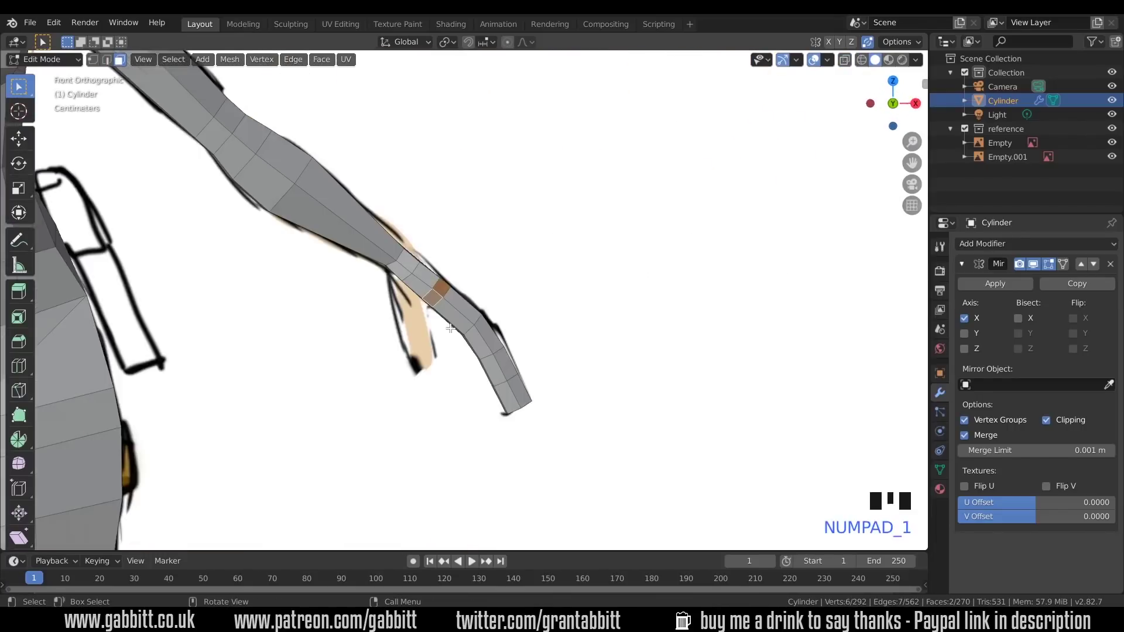
pyautogui.press('2')
pyautogui.click(439, 288)
pyautogui.keyDown('shift'); pyautogui.click(425, 294); pyautogui.keyUp('shift')
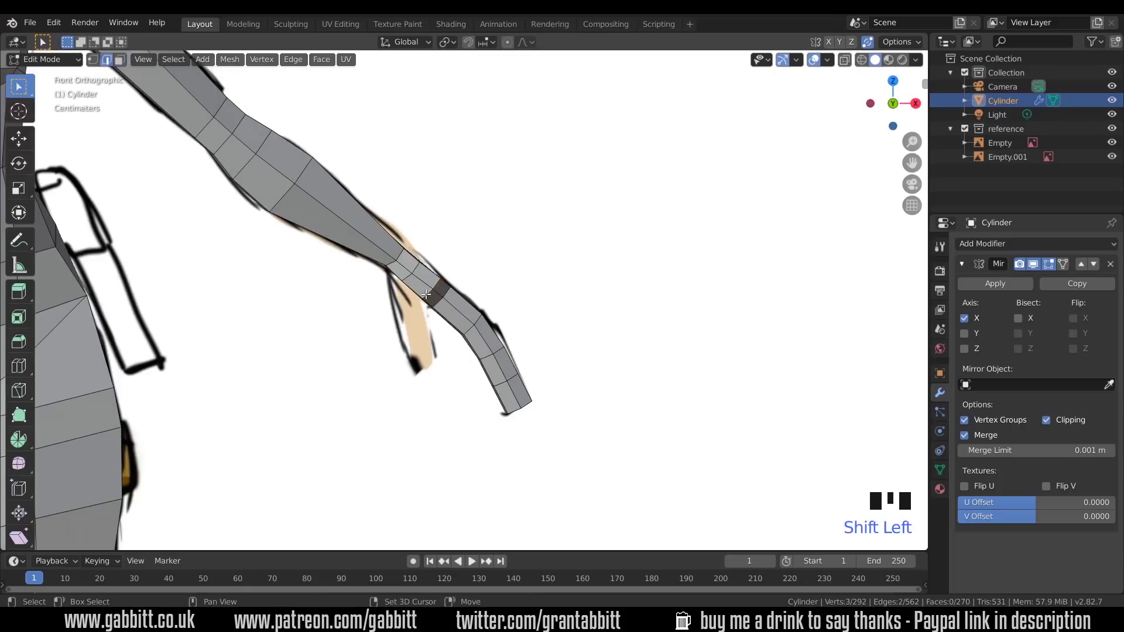
pyautogui.press('g')
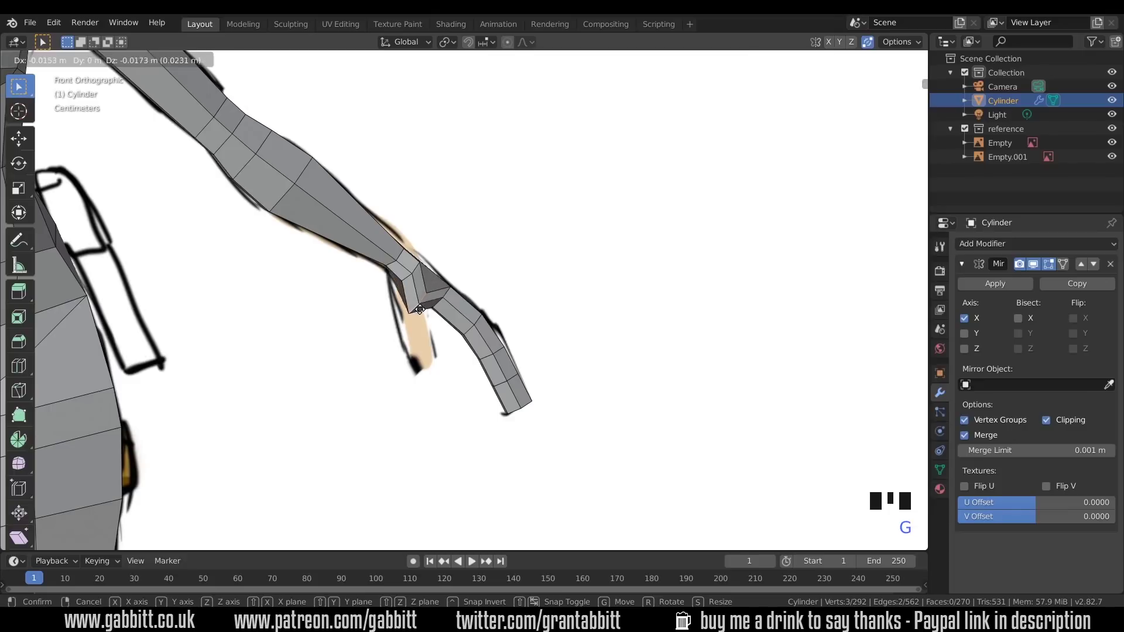
# - Select the neighbouring pair of edges across the middle of the thumb block and shift them slightly to smooth its outline
pyautogui.click(423, 278)
pyautogui.press('g')
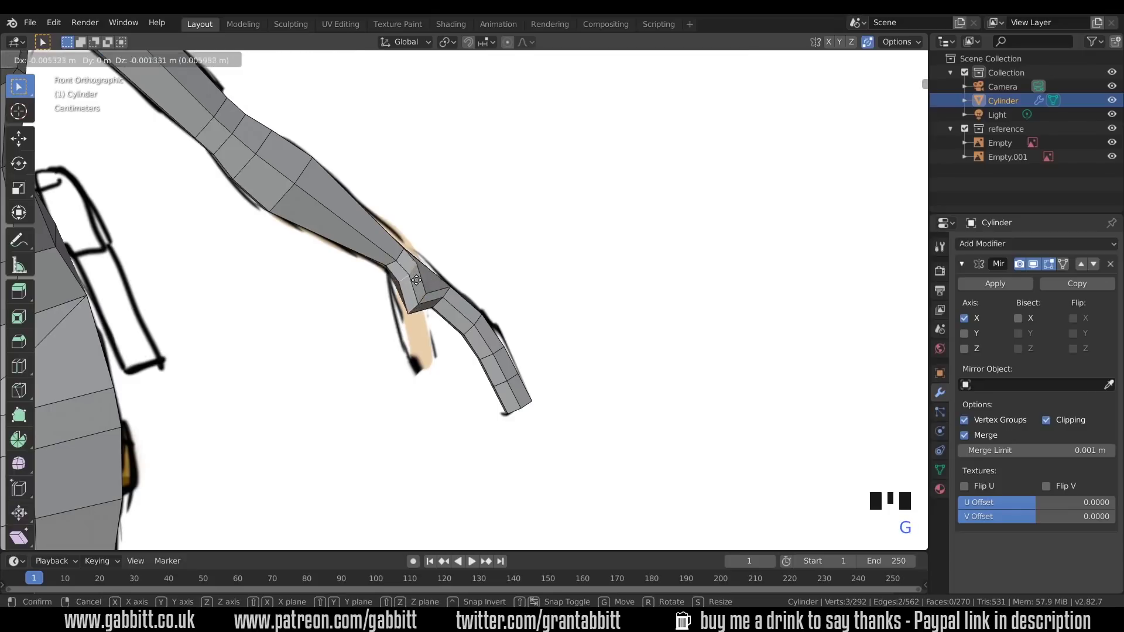
pyautogui.click(430, 302)
# - Select the two finger-side faces at the thumb's end and extrude them about 0.02 m
pyautogui.press('3')
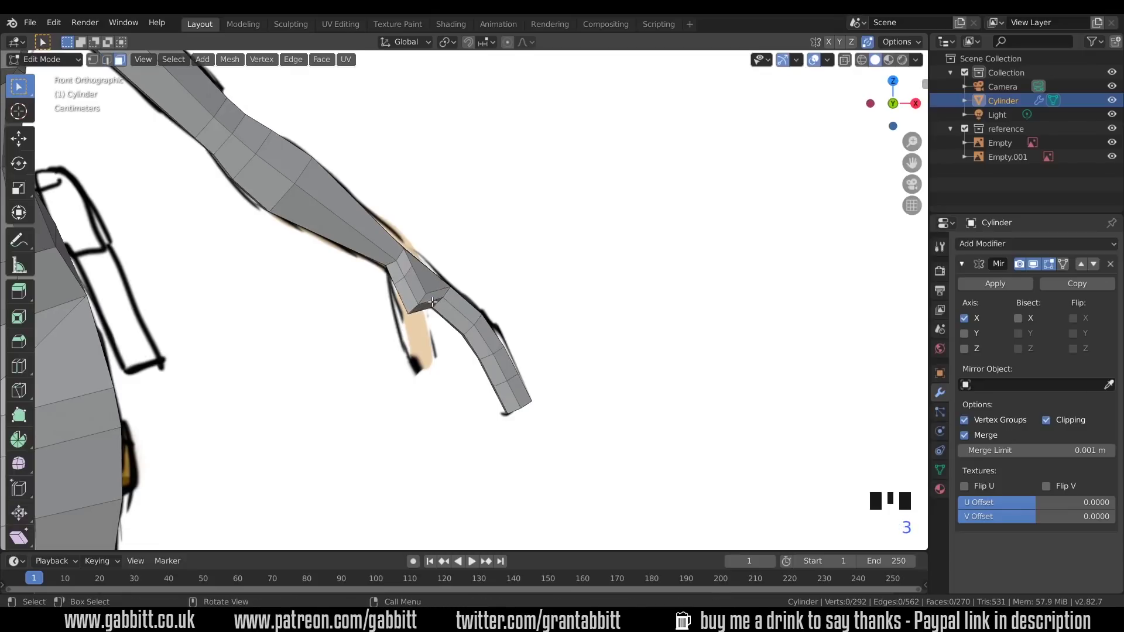
pyautogui.keyDown('shift'); pyautogui.click(428, 306); pyautogui.keyUp('shift')
pyautogui.press('e')
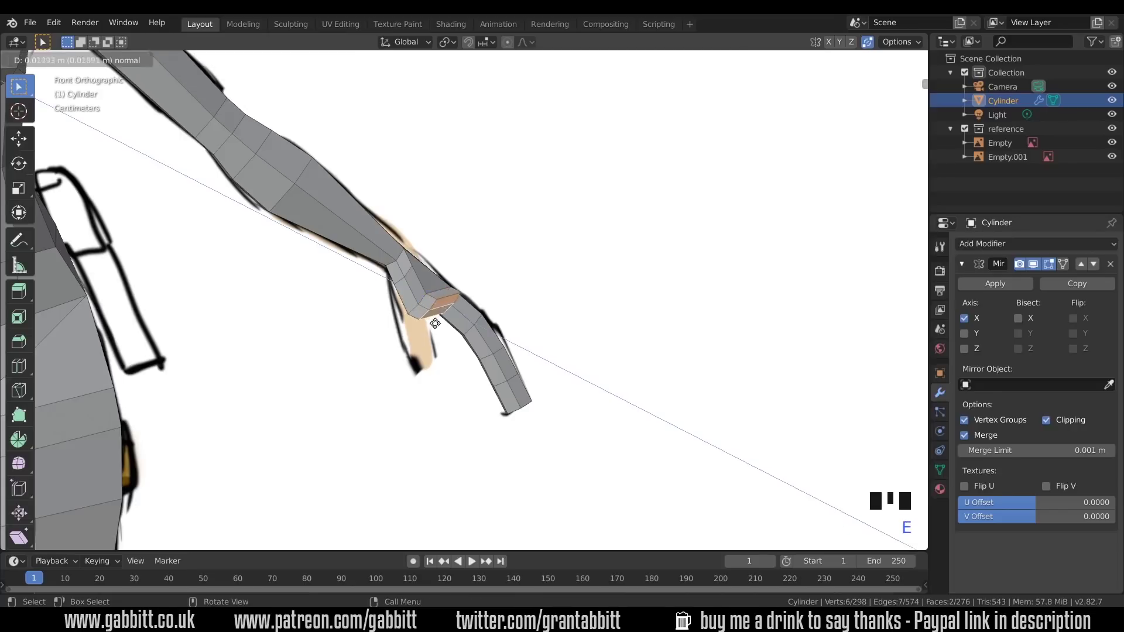
pyautogui.click(444, 334)
# - Scale the extruded thumb faces to about 0.72 and move them about 0.034 m down toward the reference thumb
pyautogui.press('s')
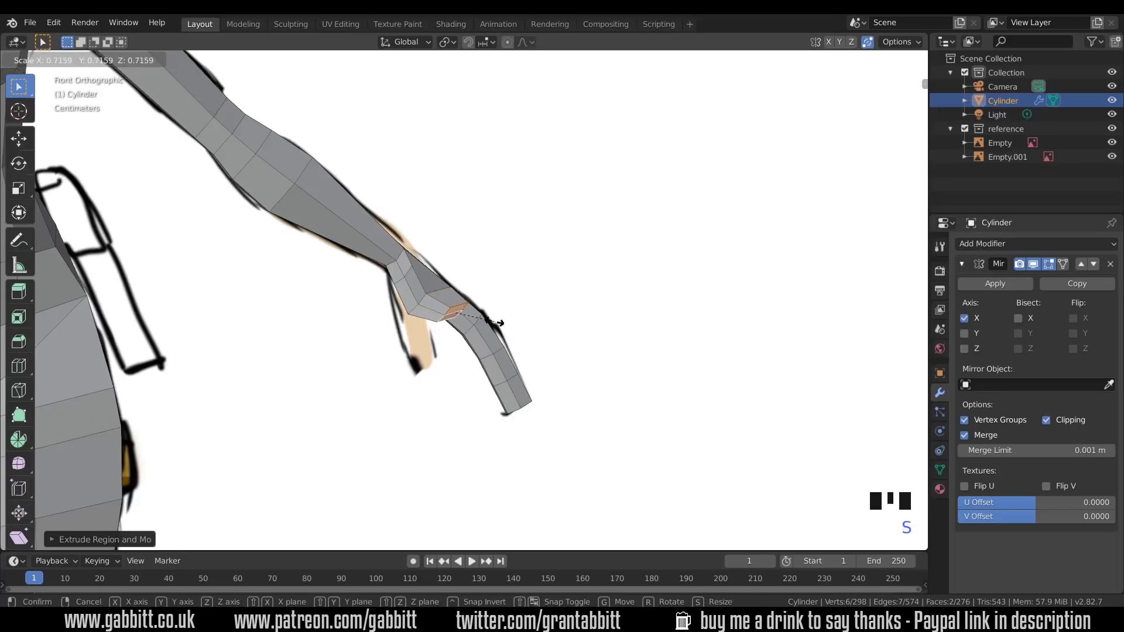
pyautogui.click(489, 322)
pyautogui.press('g')
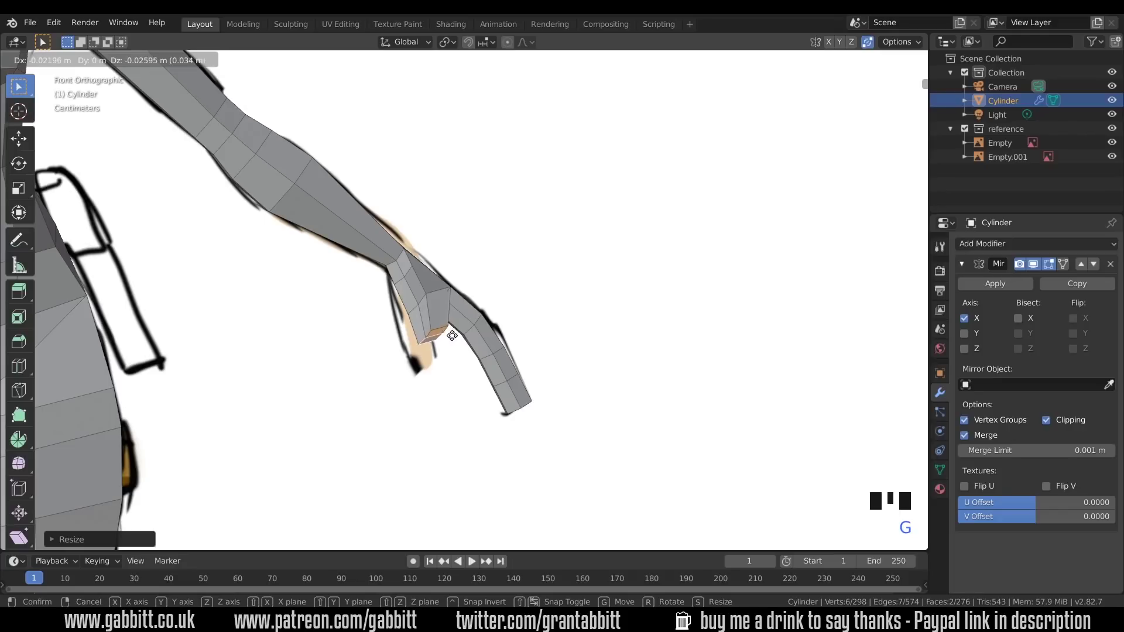
pyautogui.click(452, 336)
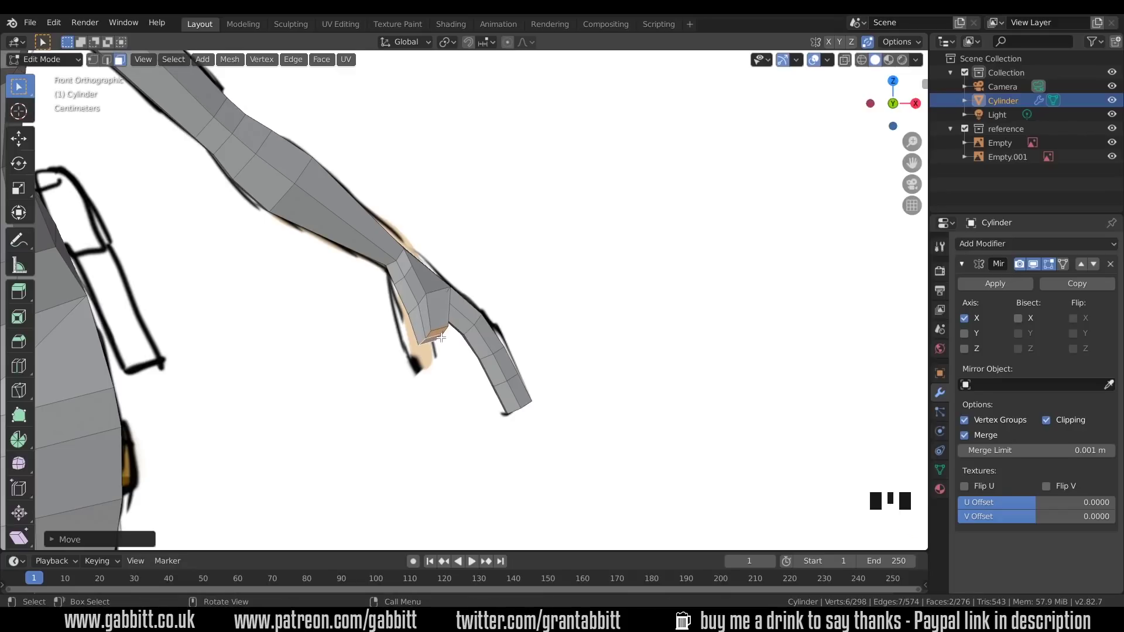
# - Extrude the thumb's end faces again, move them toward the reference thumb tip and scale them down
pyautogui.press('e')
pyautogui.click(457, 364)
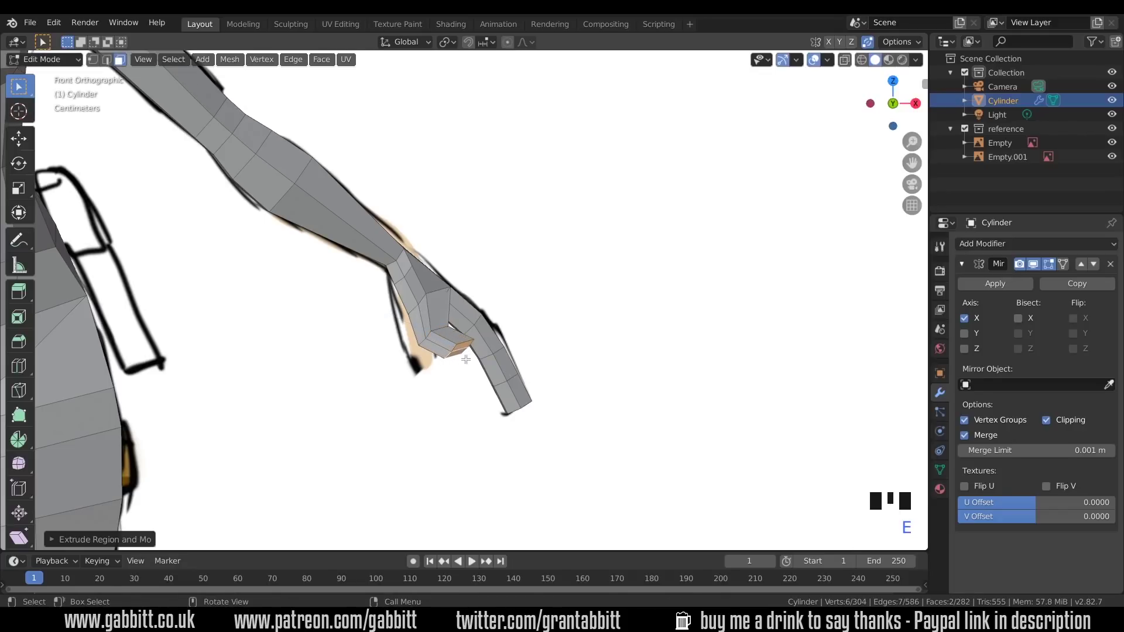
pyautogui.press('g')
pyautogui.click(455, 373)
pyautogui.press('s')
pyautogui.click(569, 355)
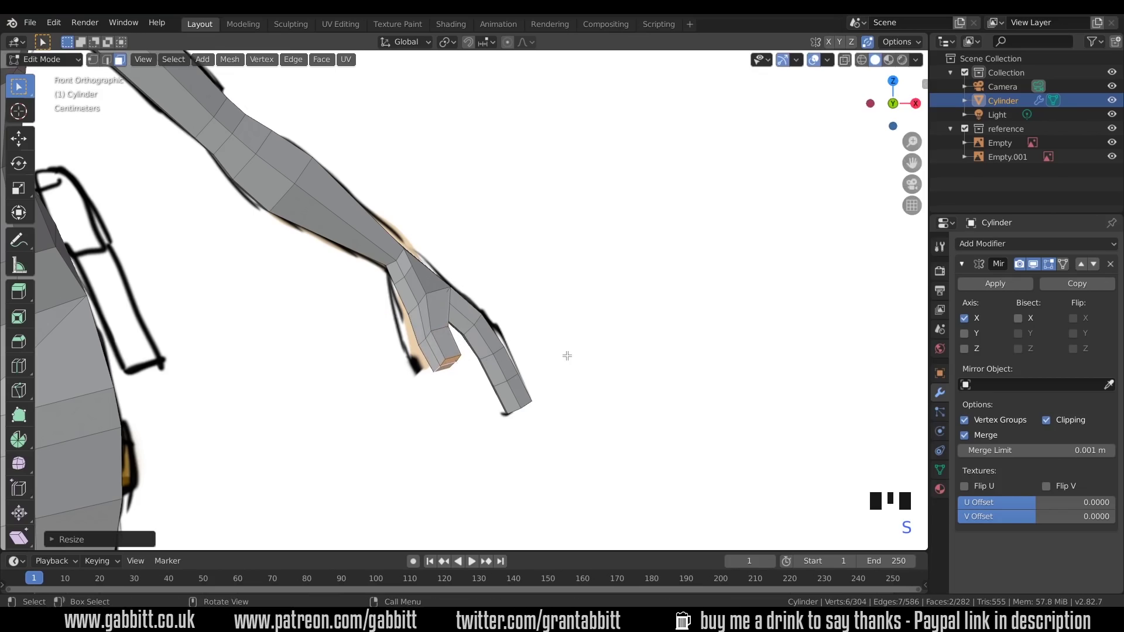
# - Select the centre edge loop around thumb and fingers, and knife-cut from its wrist vertex to the thumb base's neighbouring corner vertex
pyautogui.moveTo(565, 356); pyautogui.dragTo(497, 350, button='middle')
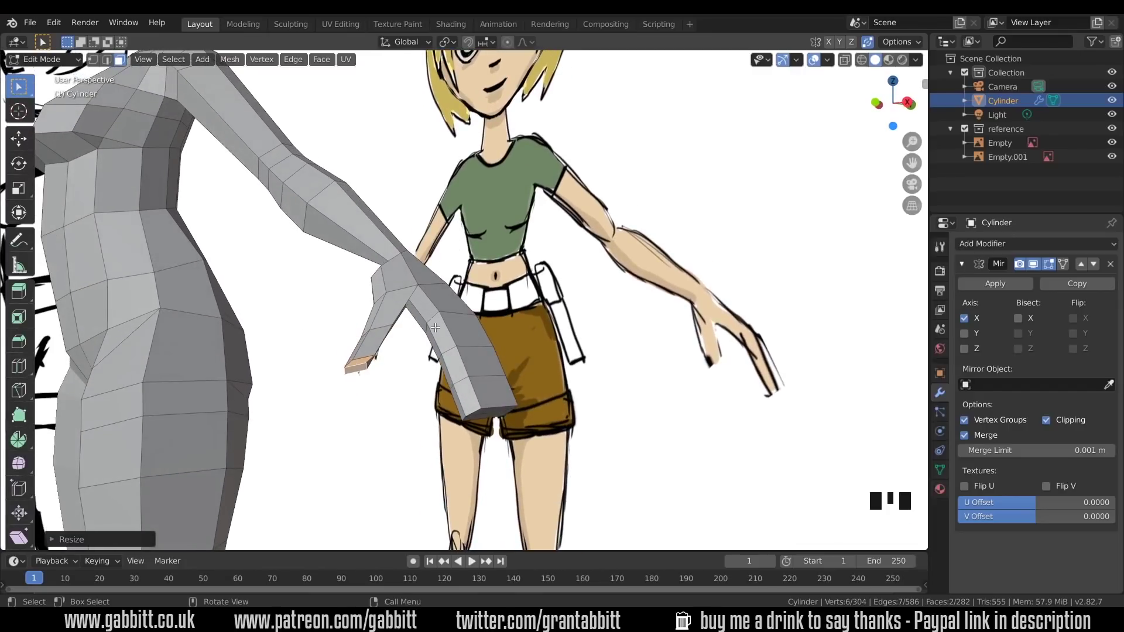
pyautogui.press('1')
pyautogui.moveTo(436, 328); pyautogui.dragTo(287, 359, button='middle')
pyautogui.keyDown('alt'); pyautogui.click(492, 358); pyautogui.keyUp('alt')
pyautogui.moveTo(564, 243); pyautogui.dragTo(377, 245, button='middle')
pyautogui.moveTo(449, 313); pyautogui.dragTo(409, 286, button='middle')
pyautogui.press('k')
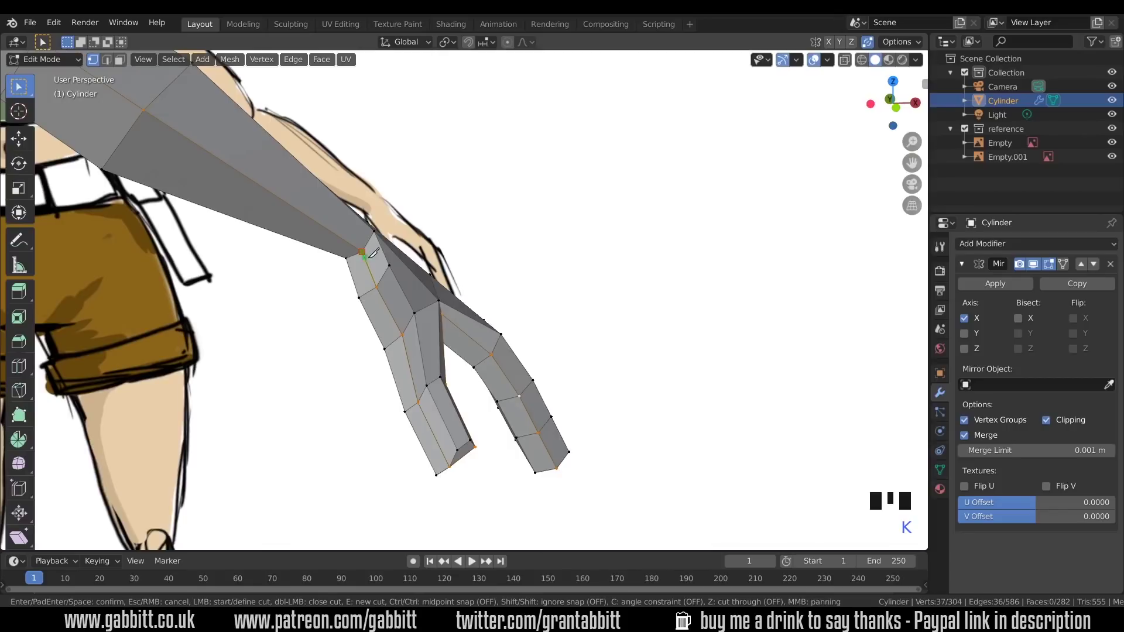
pyautogui.click(391, 264)
pyautogui.press('Return')
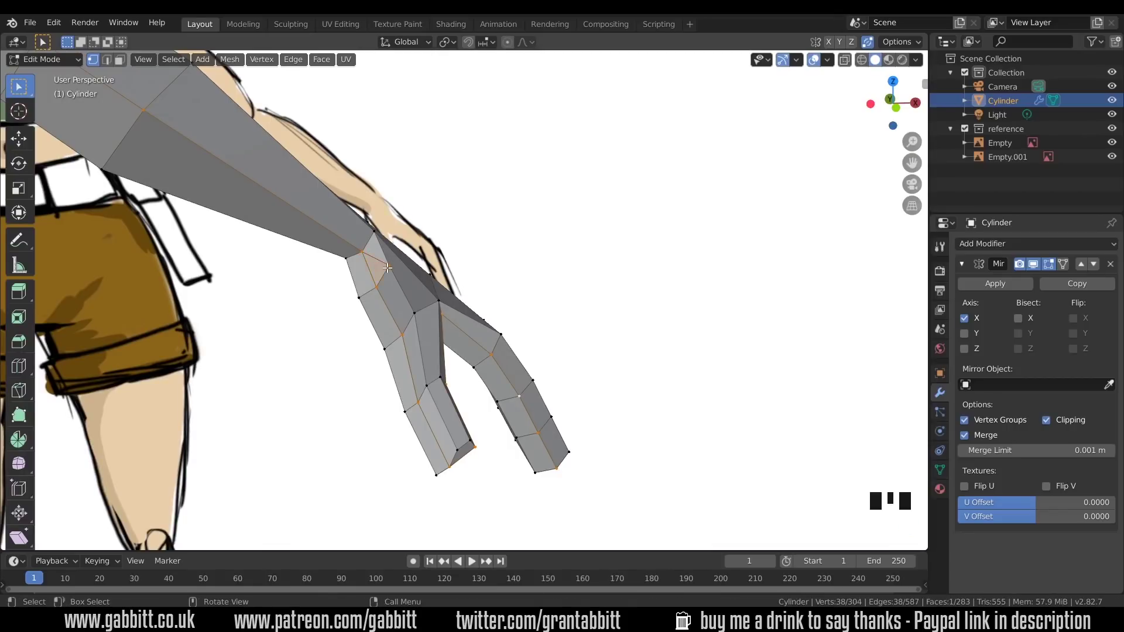
# - Knife-cut a matching diagonal edge from the wrist vertex to the adjacent corner on the opposite side of the hand
pyautogui.moveTo(515, 284); pyautogui.dragTo(244, 284, button='middle')
pyautogui.press('k')
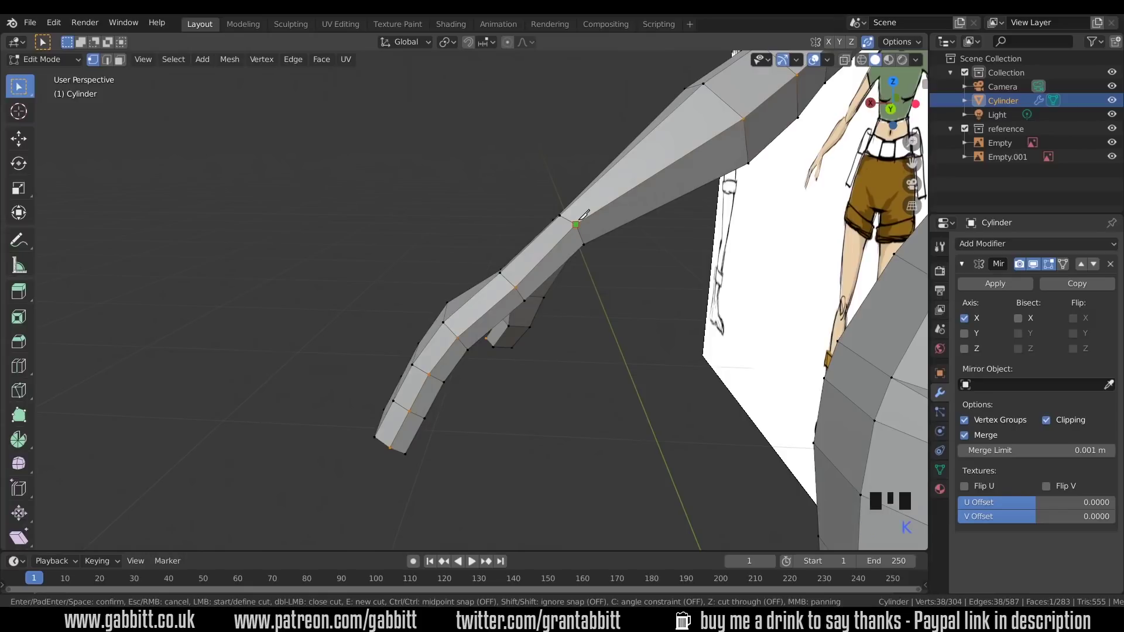
pyautogui.click(577, 224)
pyautogui.moveTo(577, 224); pyautogui.dragTo(523, 253, button='middle')
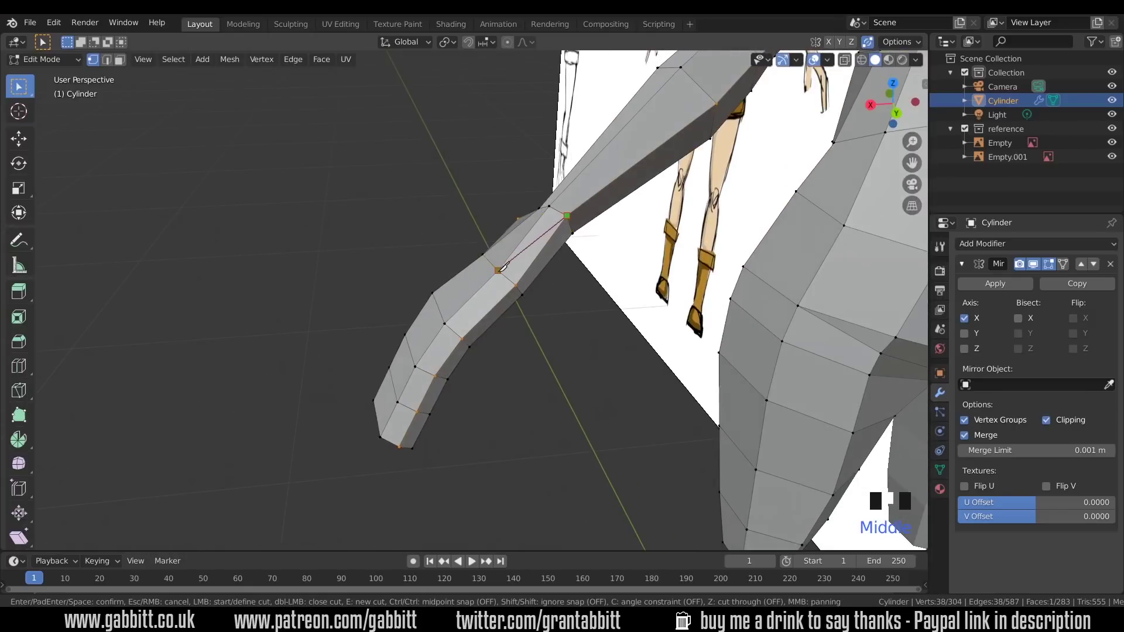
pyautogui.click(499, 270)
pyautogui.press('Return')
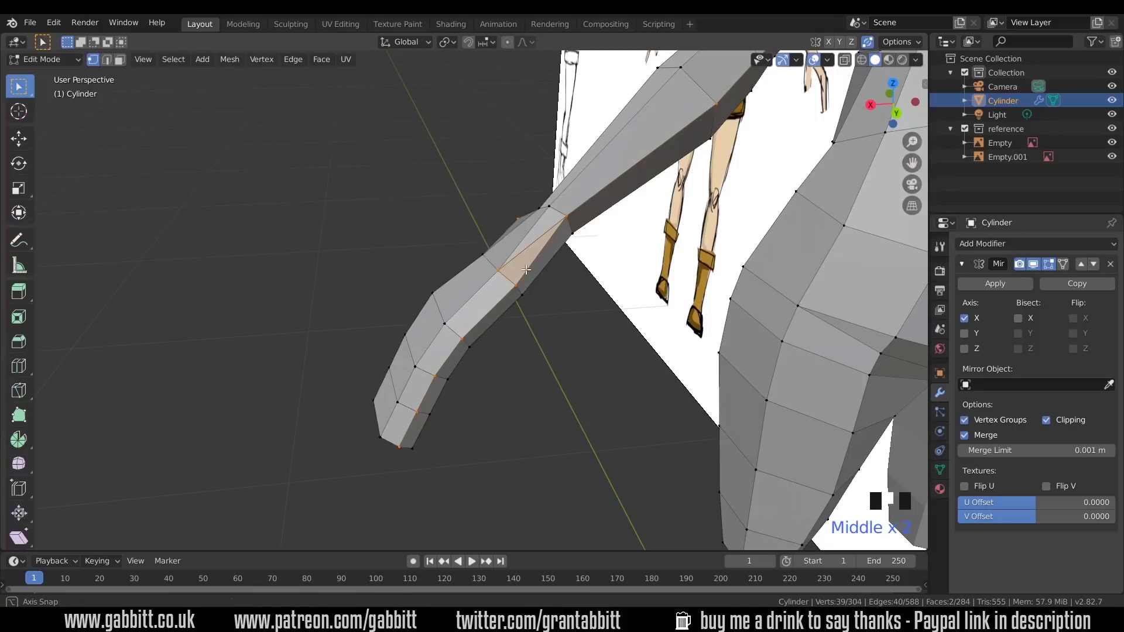
# - Limit the selection to the centre edges along the thumb and fingers and dissolve them
pyautogui.moveTo(526, 270)
pyautogui.mouseDown(button='middle')
pyautogui.moveTo(598, 281)
pyautogui.moveTo(765, 253)
pyautogui.moveTo(520, 272)
pyautogui.mouseUp(button='middle')
pyautogui.press('2')
pyautogui.keyDown('alt'); pyautogui.click(502, 298); pyautogui.keyUp('alt')
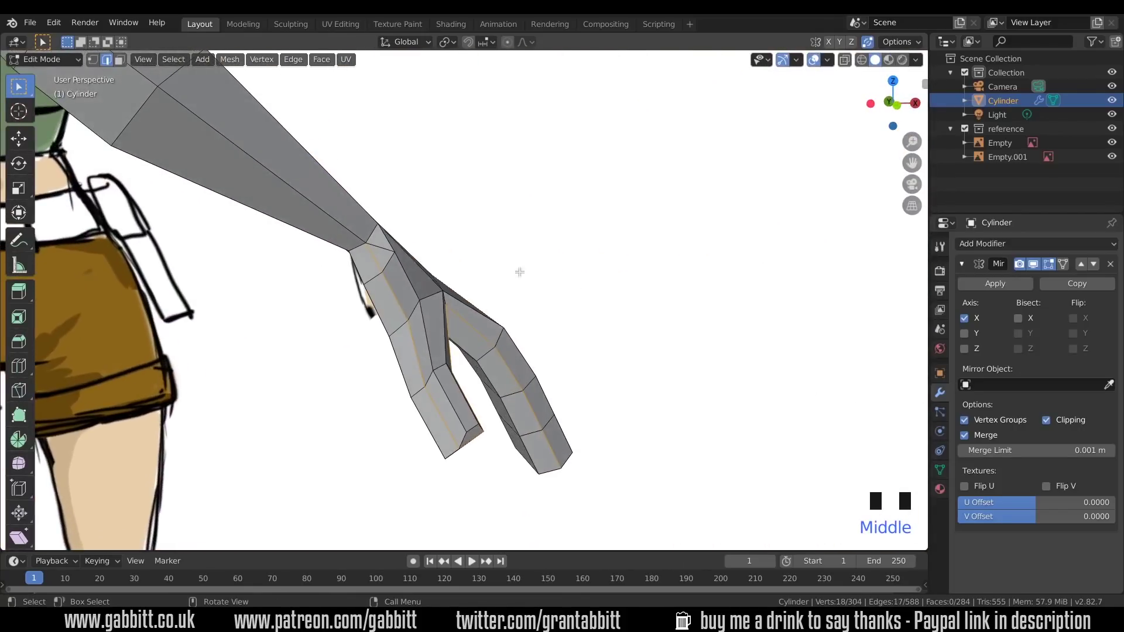
pyautogui.hotkey('ctrl', 'x')
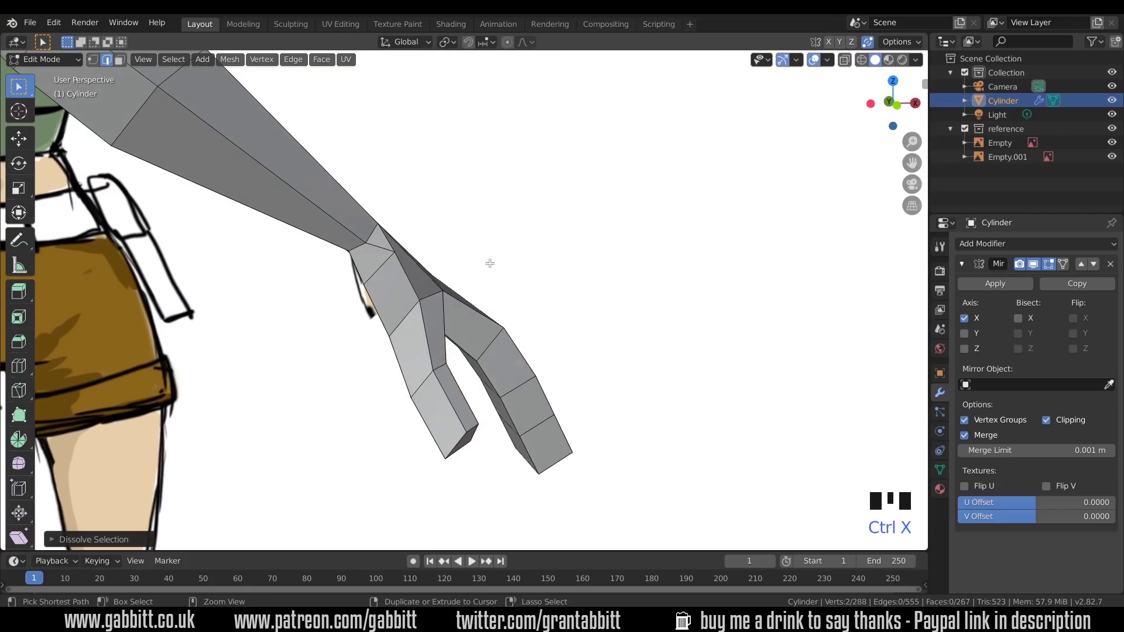
# - Select a vertex on the hand and shift it slightly to refine the thumb-side outline
pyautogui.moveTo(534, 301); pyautogui.dragTo(456, 381, button='middle')
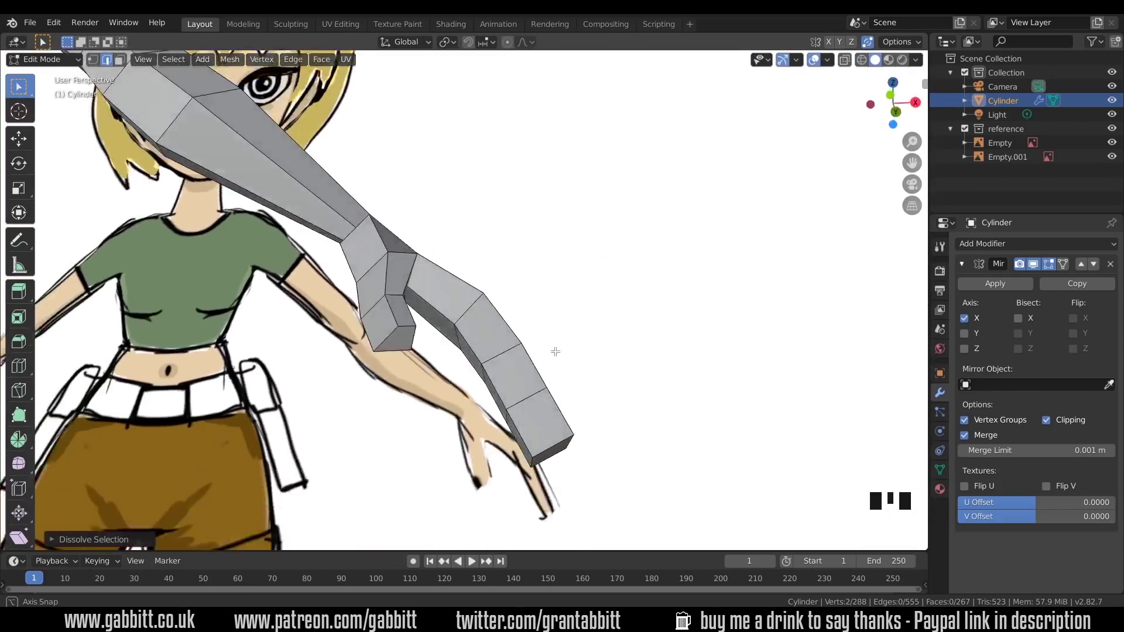
pyautogui.press('1')
pyautogui.click(324, 362)
pyautogui.press('g')
pyautogui.click(329, 361)
# - Select and reposition vertices around the wrist and thumb base to smooth the forearm's transition into the hand
pyautogui.moveTo(374, 340); pyautogui.dragTo(473, 209, button='middle')
pyautogui.keyDown('alt'); pyautogui.keyDown('shift'); pyautogui.click(449, 210); pyautogui.keyUp('shift'); pyautogui.keyUp('alt')
pyautogui.press('g')
pyautogui.click(525, 216)
pyautogui.click(417, 266)
pyautogui.keyDown('ctrl'); pyautogui.click(386, 294); pyautogui.keyUp('ctrl')
pyautogui.press('g')
pyautogui.click(361, 236)
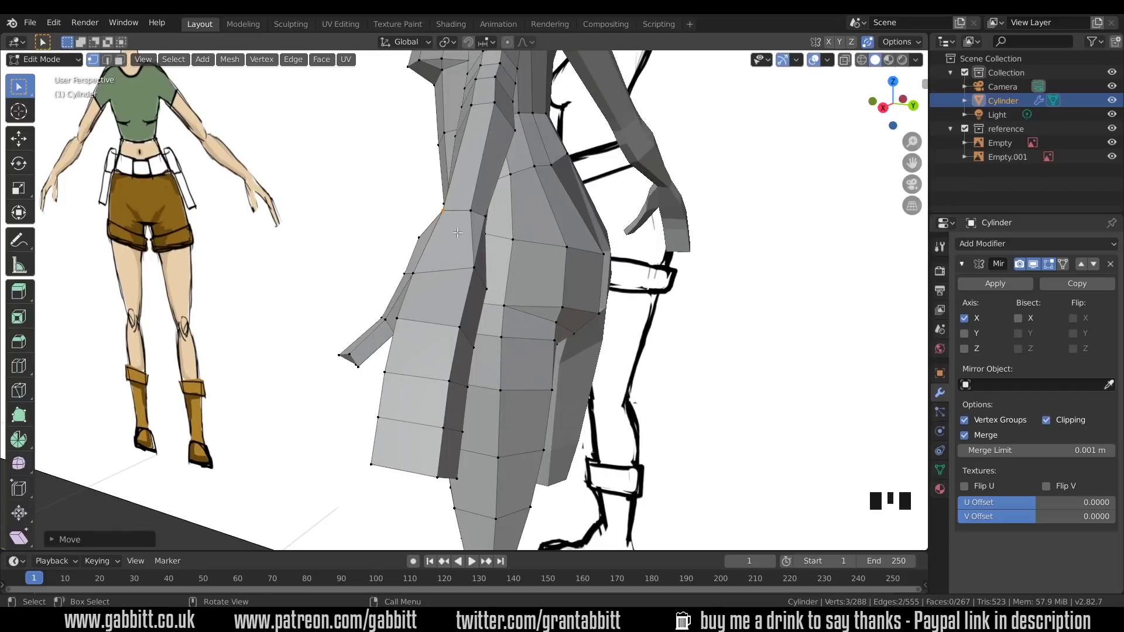
# - Box-select the thumb tip's vertices, then move and scale them to reshape the tip
pyautogui.moveTo(369, 353); pyautogui.dragTo(412, 361, button='middle')
pyautogui.moveTo(280, 376); pyautogui.dragTo(332, 406)
pyautogui.press('g')
pyautogui.click(355, 404)
pyautogui.moveTo(354, 404); pyautogui.dragTo(391, 339, button='middle')
pyautogui.press('s')
pyautogui.click(436, 346)
pyautogui.moveTo(392, 339); pyautogui.dragTo(445, 479)
pyautogui.press('g')
pyautogui.click(456, 407)
# - Through X-ray, box-select and shift the vertices between thumb and fingers, followed by those on the thumb's outer knuckle
pyautogui.hotkey('alt', 'z')
pyautogui.moveTo(368, 265); pyautogui.dragTo(397, 293)
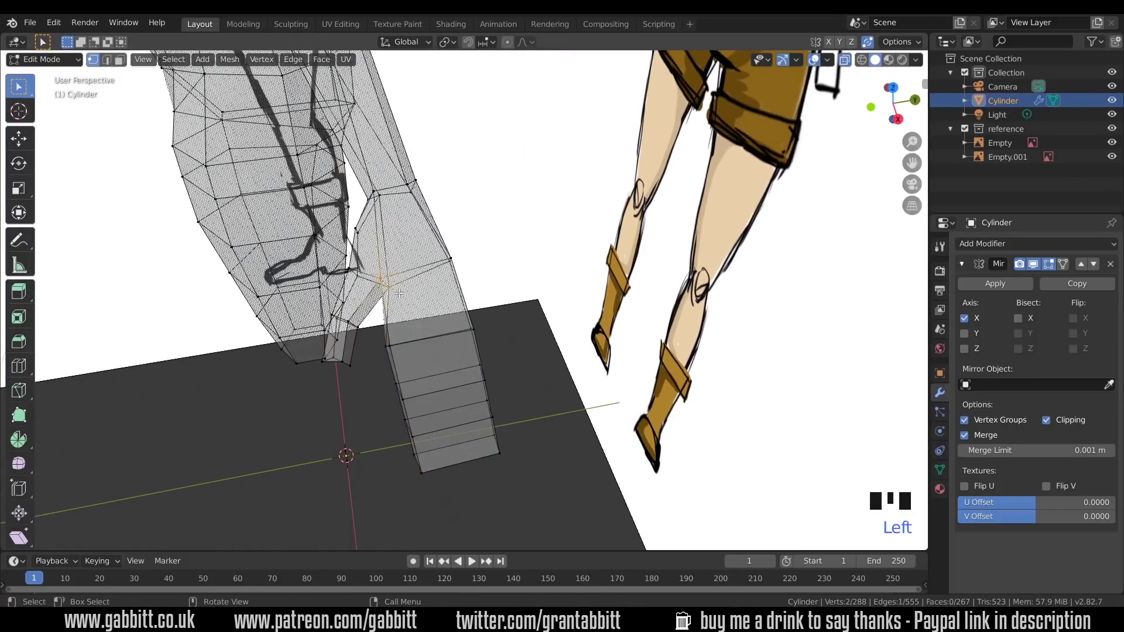
pyautogui.press('g')
pyautogui.click(383, 293)
pyautogui.moveTo(384, 292); pyautogui.dragTo(410, 298, button='middle')
pyautogui.moveTo(319, 272); pyautogui.dragTo(347, 297)
pyautogui.press('g')
pyautogui.click(344, 300)
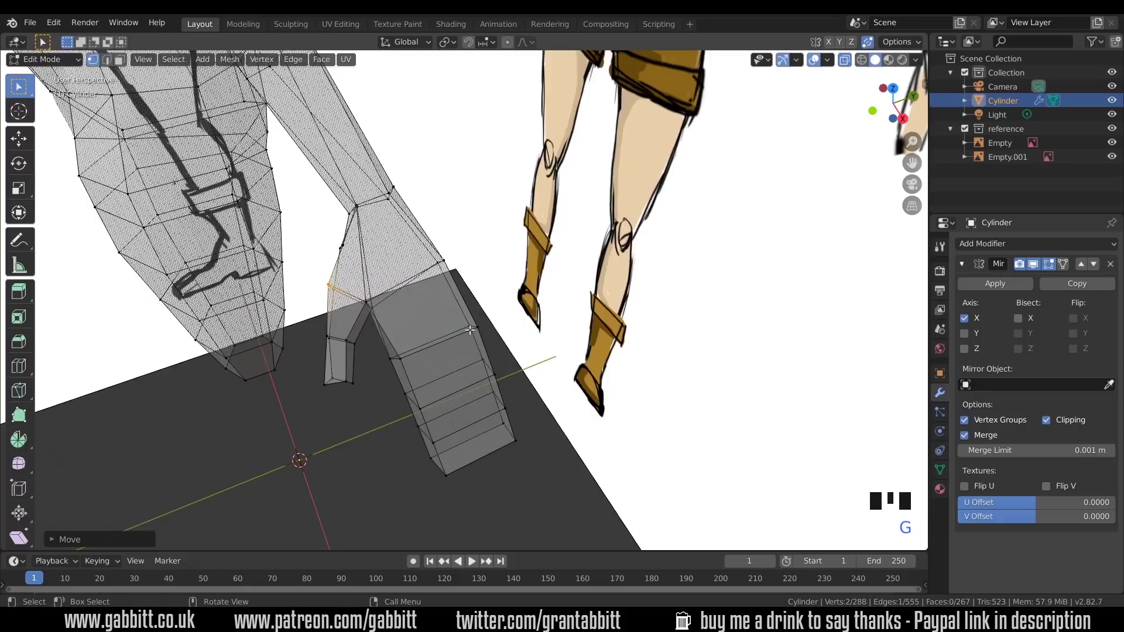
pyautogui.moveTo(469, 332); pyautogui.dragTo(525, 246, button='middle')
pyautogui.hotkey('alt', 'z')
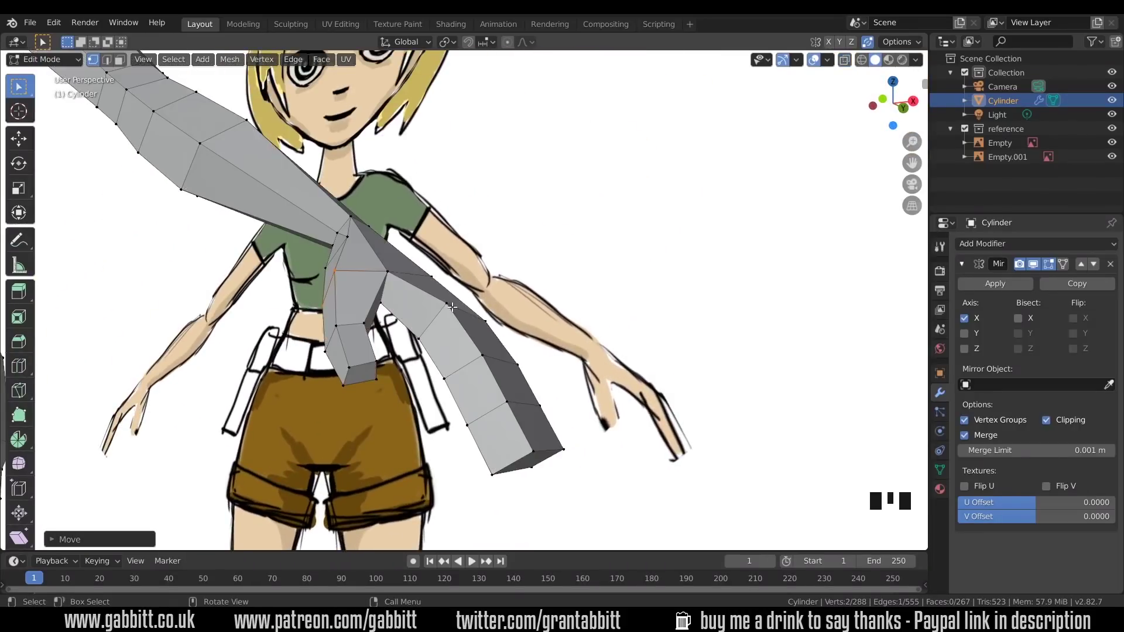
# - Knife-cut a continuous edge from the wrist down the middle of the finger block, around its tip and back up the other side
pyautogui.moveTo(381, 313); pyautogui.dragTo(380, 350, button='middle')
pyautogui.moveTo(398, 207); pyautogui.dragTo(451, 203, button='middle')
pyautogui.press('k')
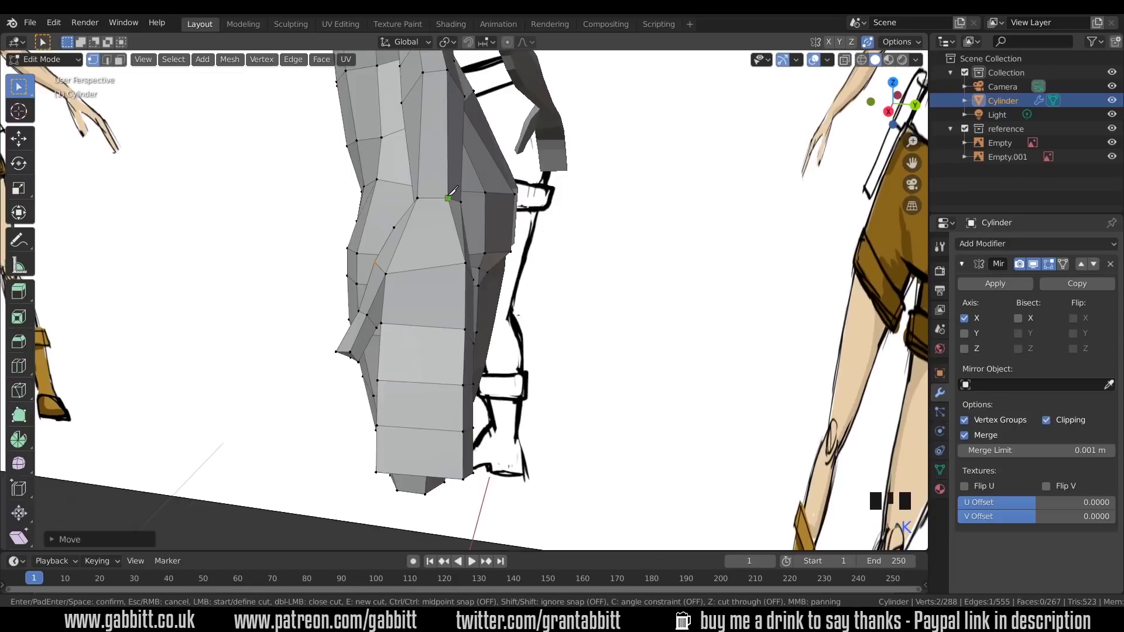
pyautogui.click(420, 383)
pyautogui.click(416, 428)
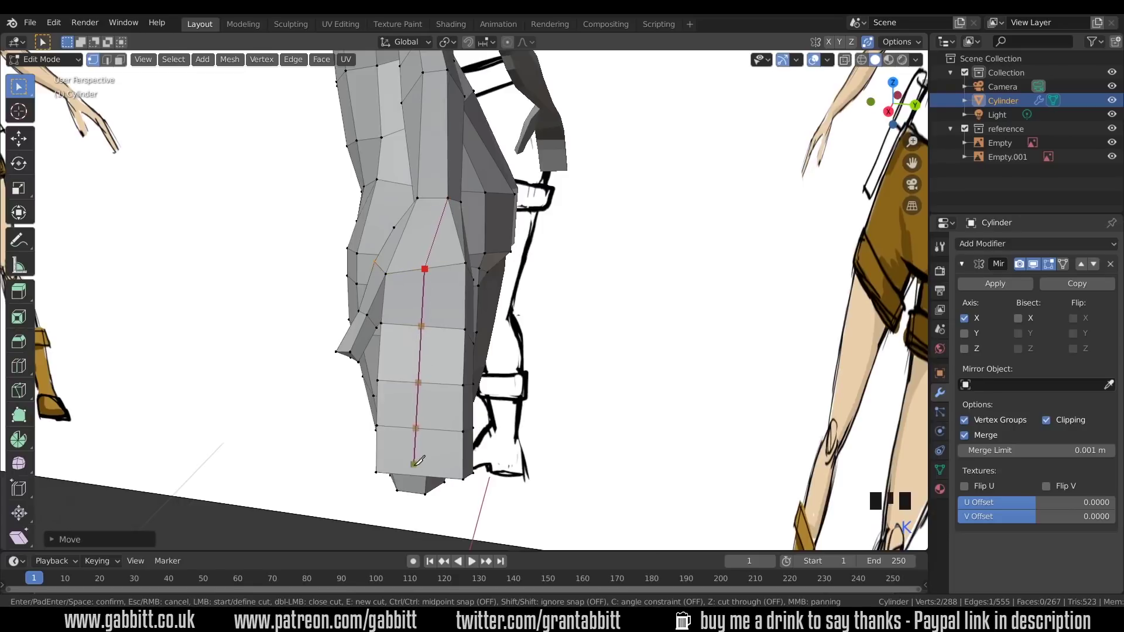
pyautogui.moveTo(420, 466); pyautogui.dragTo(489, 300, button='middle')
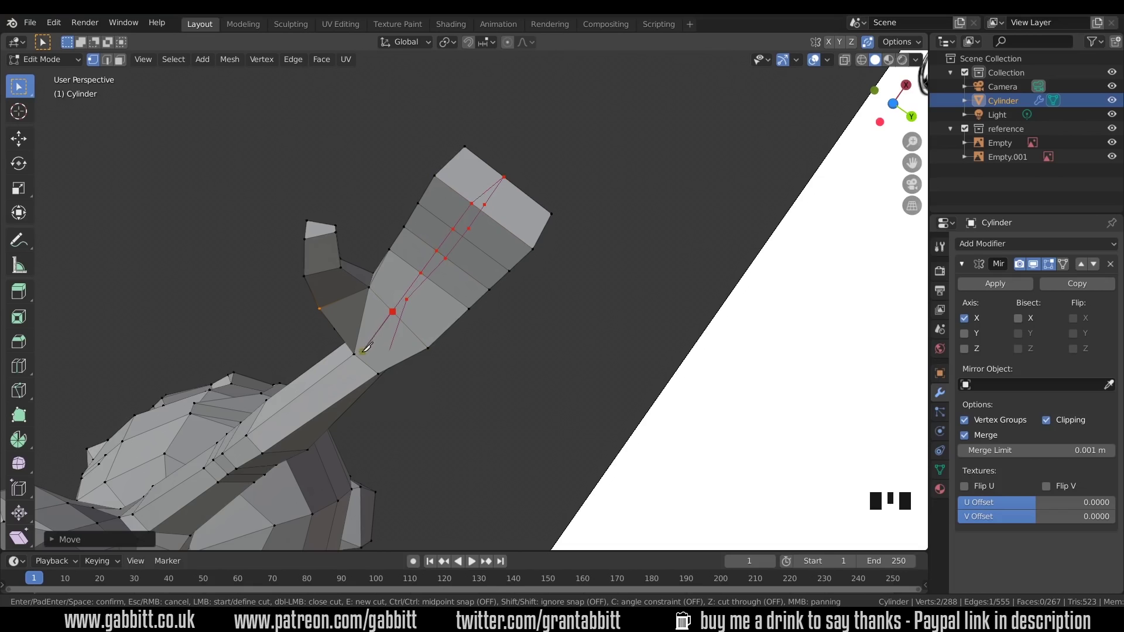
pyautogui.press('Return')
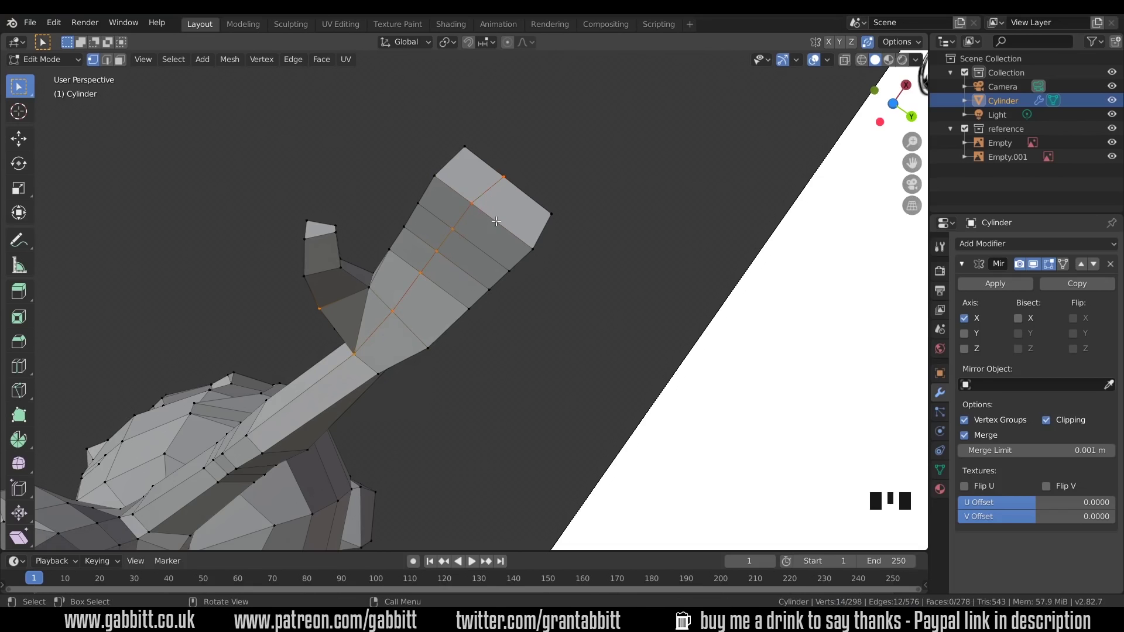
# - Select the four faces along the thumb-side edge of the finger block and scale them to narrow that side
pyautogui.moveTo(496, 222); pyautogui.dragTo(444, 258, button='middle')
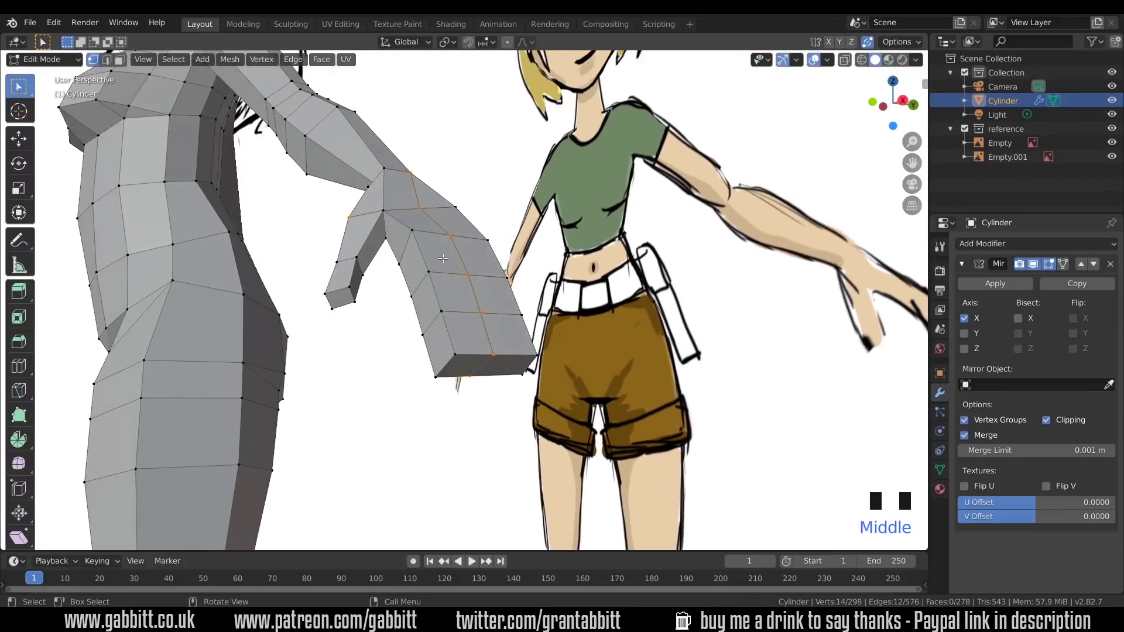
pyautogui.press('3')
pyautogui.click(399, 237)
pyautogui.keyDown('shift'); pyautogui.click(414, 260); pyautogui.keyUp('shift')
pyautogui.keyDown('shift'); pyautogui.click(428, 304); pyautogui.keyUp('shift')
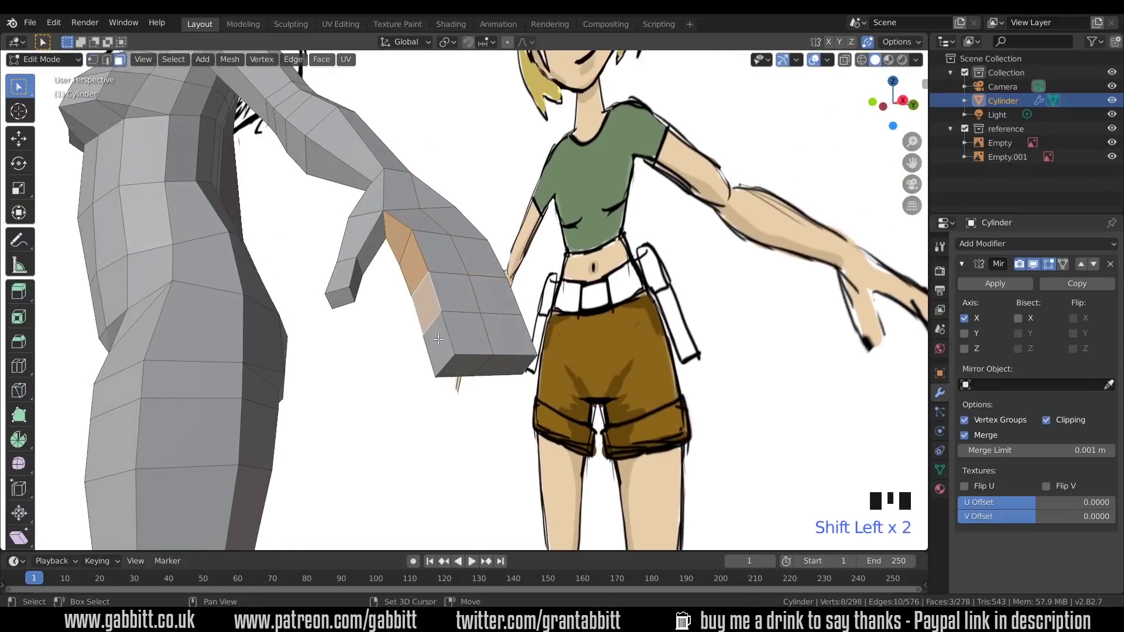
pyautogui.keyDown('shift'); pyautogui.click(438, 340); pyautogui.keyUp('shift')
pyautogui.moveTo(438, 340); pyautogui.dragTo(590, 256, button='middle')
pyautogui.press('s')
pyautogui.click(555, 237)
# - Select the edges running down the finger block and move them slightly to round its cross-section
pyautogui.moveTo(542, 309); pyautogui.dragTo(667, 234, button='middle')
pyautogui.press('2')
pyautogui.click(435, 250)
pyautogui.keyDown('shift'); pyautogui.click(459, 299); pyautogui.keyUp('shift')
pyautogui.keyDown('shift'); pyautogui.click(476, 338); pyautogui.keyUp('shift')
pyautogui.press('g')
pyautogui.click(480, 331)
# - Select another edge on the hand and slide it along the neighbouring faces
pyautogui.click(445, 329)
pyautogui.keyDown('ctrl'); pyautogui.click(526, 221); pyautogui.keyUp('ctrl')
pyautogui.press('g')
pyautogui.press('g')
pyautogui.click(528, 265)
# - Slide two individual vertices along their edges to even out the finger block's outline
pyautogui.press('1')
pyautogui.click(470, 326)
pyautogui.press('g')
pyautogui.press('g')
pyautogui.click(467, 330)
pyautogui.moveTo(467, 330); pyautogui.dragTo(519, 211, button='middle')
pyautogui.click(431, 326)
pyautogui.press('g')
pyautogui.press('g')
pyautogui.click(434, 328)
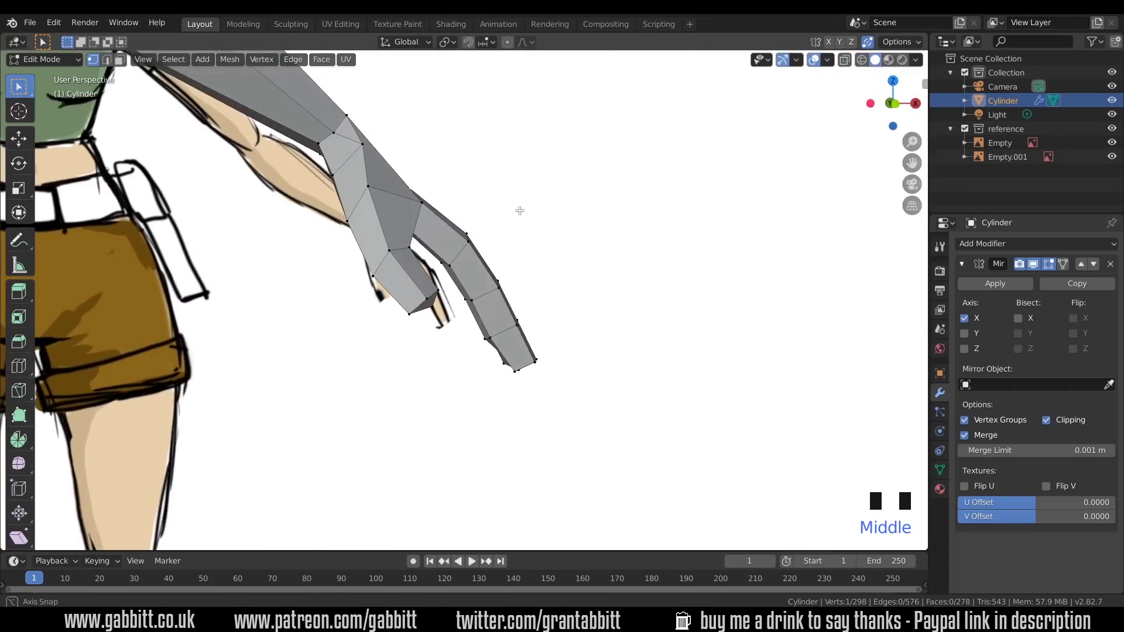
# - Move the centre vertex at the knuckle line of the hand slightly to refine its profile
pyautogui.click(417, 188)
pyautogui.press('g')
pyautogui.click(425, 193)
pyautogui.moveTo(425, 193); pyautogui.dragTo(432, 200, button='middle')
# - Check the hand outside Edit Mode, then slide the fingertip edge opposite the thumb about halfway toward the next finger section
pyautogui.press('Tab')
pyautogui.scroll(-5, 494, 264)
pyautogui.keyDown('shift'); pyautogui.moveTo(494, 263); pyautogui.dragTo(519, 212, button='middle'); pyautogui.keyUp('shift')
pyautogui.scroll(5, 567, 267)
pyautogui.press('Tab')
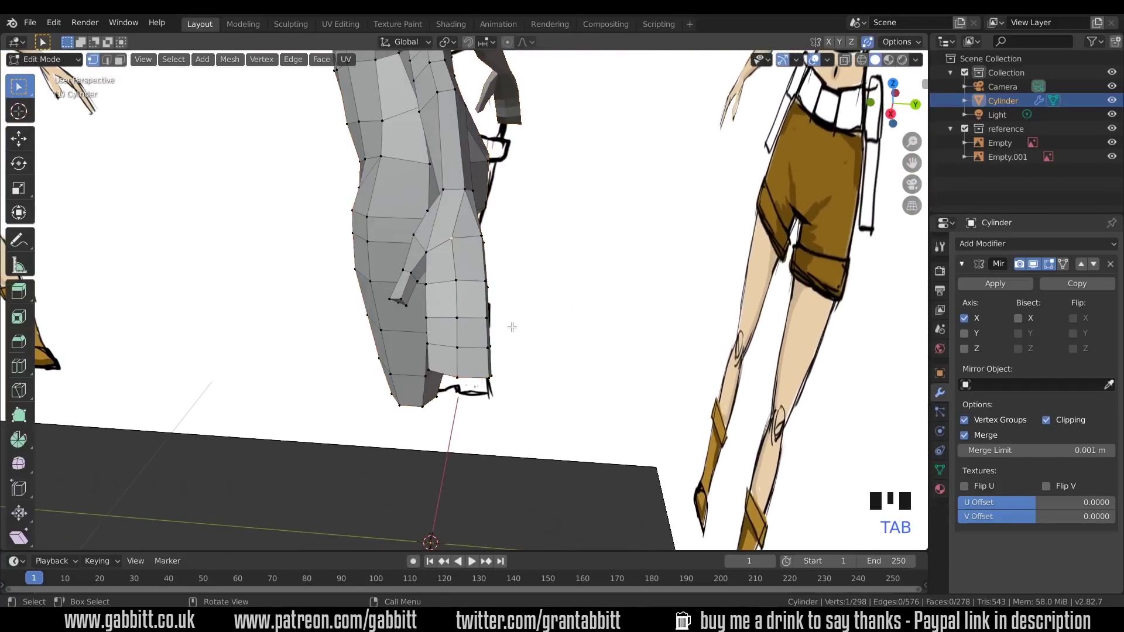
pyautogui.keyDown('shift'); pyautogui.click(488, 373); pyautogui.keyUp('shift')
pyautogui.moveTo(507, 384); pyautogui.dragTo(510, 383, button='middle')
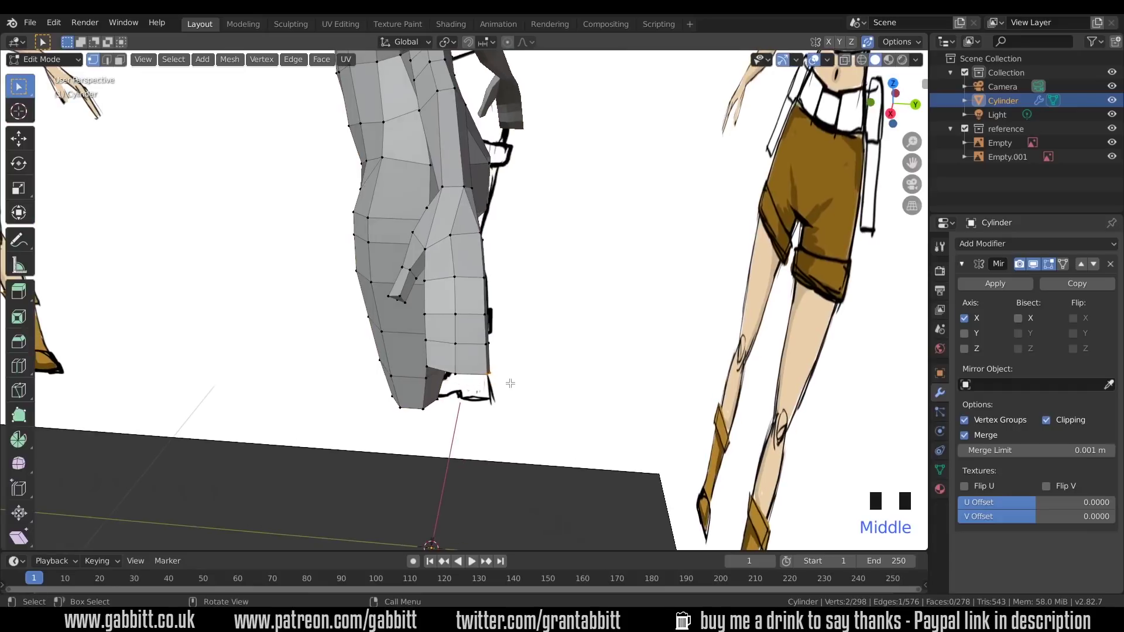
pyautogui.press('g')
pyautogui.press('g')
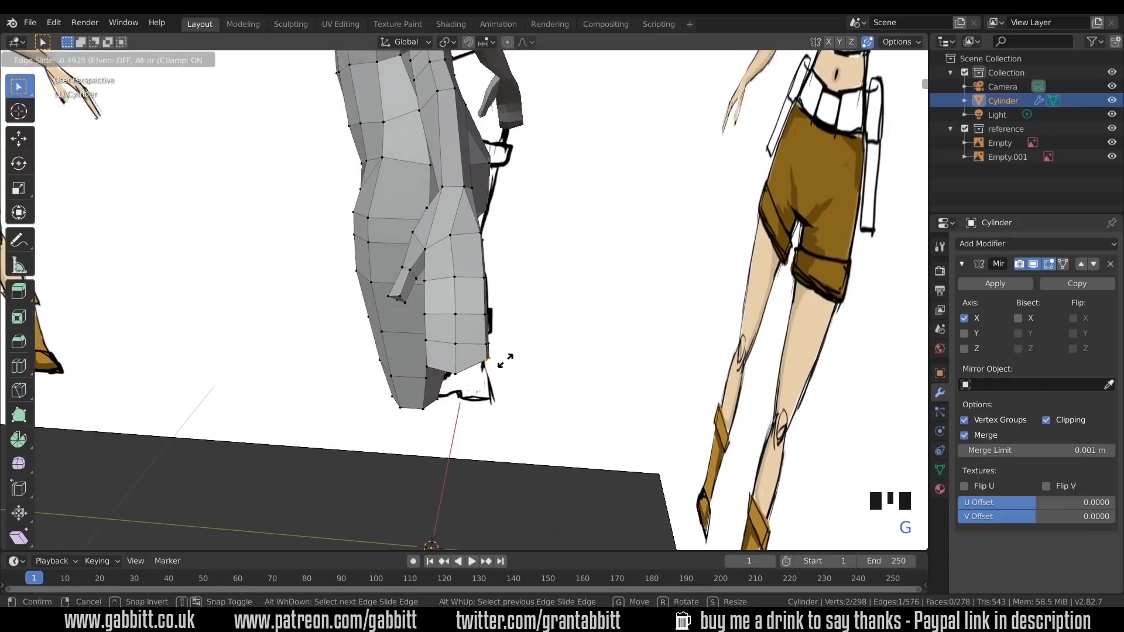
pyautogui.click(506, 361)
# - Box-select the next edge above the fingertip on the side opposite the thumb and slide it toward the wrist
pyautogui.moveTo(476, 329); pyautogui.dragTo(498, 348)
pyautogui.press('g')
pyautogui.press('g')
pyautogui.click(501, 340)
pyautogui.moveTo(501, 346); pyautogui.dragTo(518, 347, button='middle')
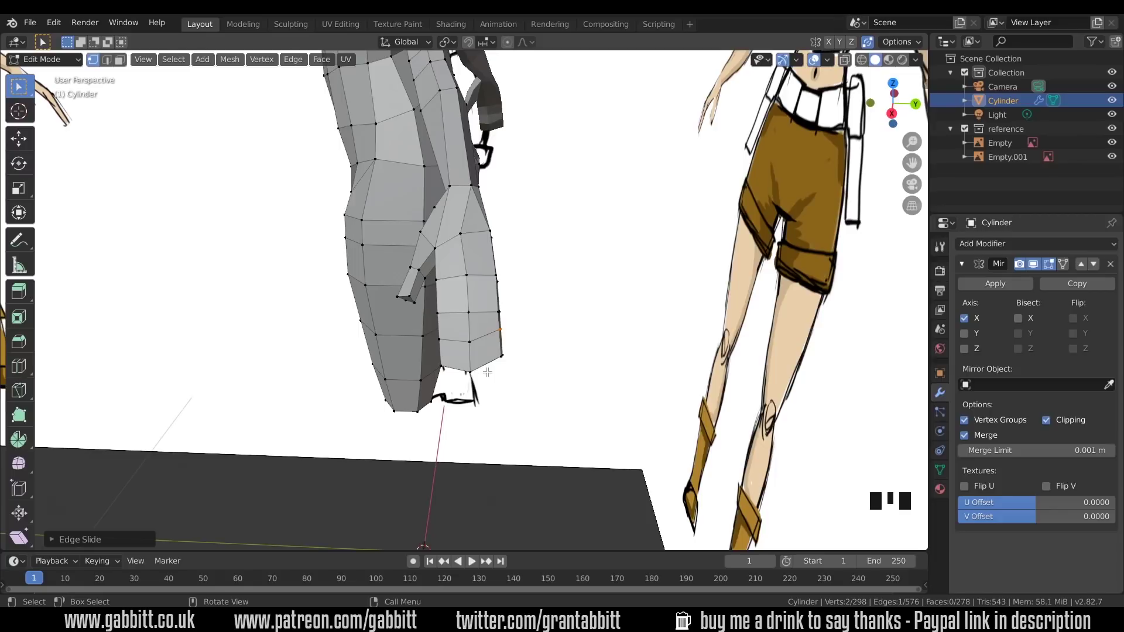
# - Box-select the finger sections' edges on the side opposite the thumb and move them about 0.012 m up and outward
pyautogui.moveTo(487, 372); pyautogui.dragTo(493, 372, button='middle')
pyautogui.moveTo(489, 260); pyautogui.dragTo(495, 274)
pyautogui.moveTo(531, 366); pyautogui.dragTo(530, 362)
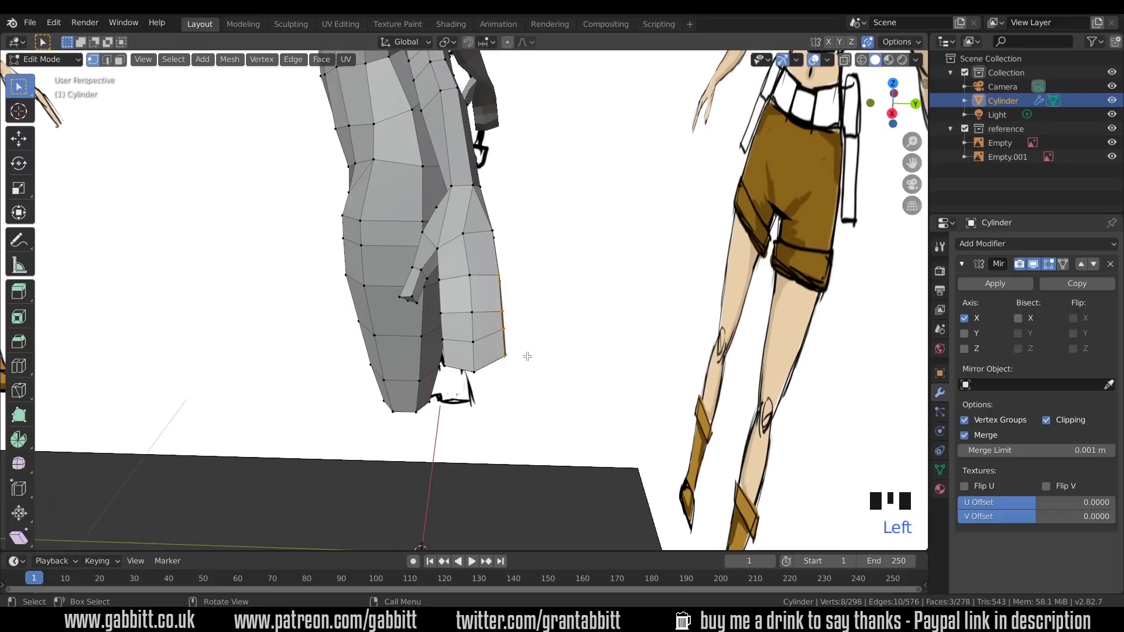
pyautogui.press('g')
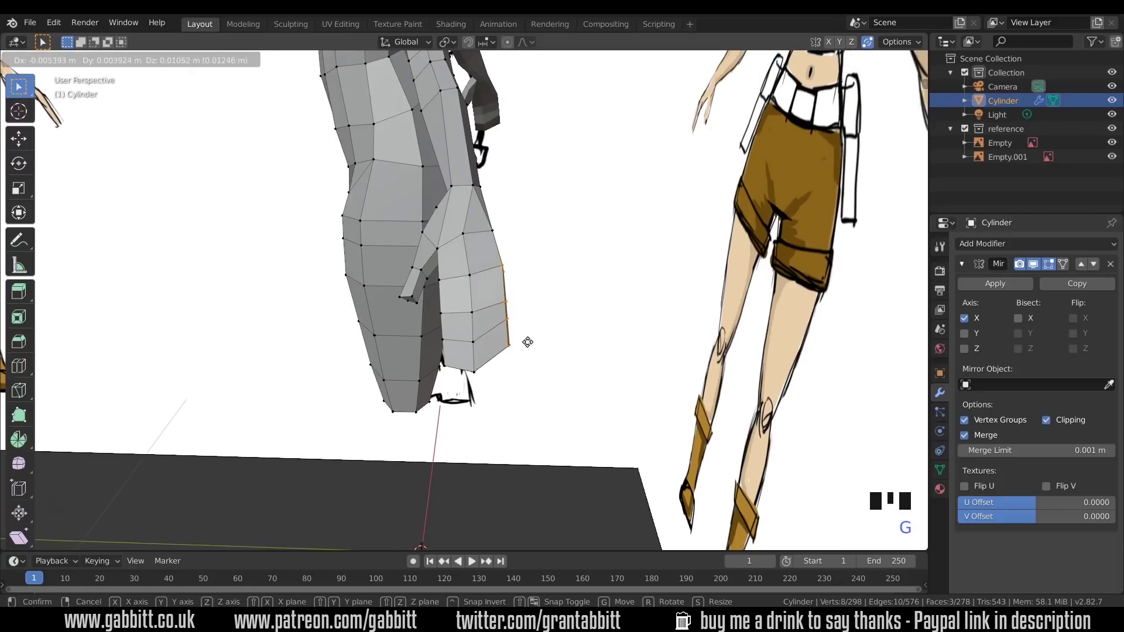
pyautogui.click(527, 340)
# - Select the wrist vertex and the centre knuckle vertex and connect them with a new edge across the face
pyautogui.moveTo(536, 349); pyautogui.dragTo(620, 336, button='middle')
pyautogui.moveTo(614, 215); pyautogui.dragTo(515, 232, button='middle')
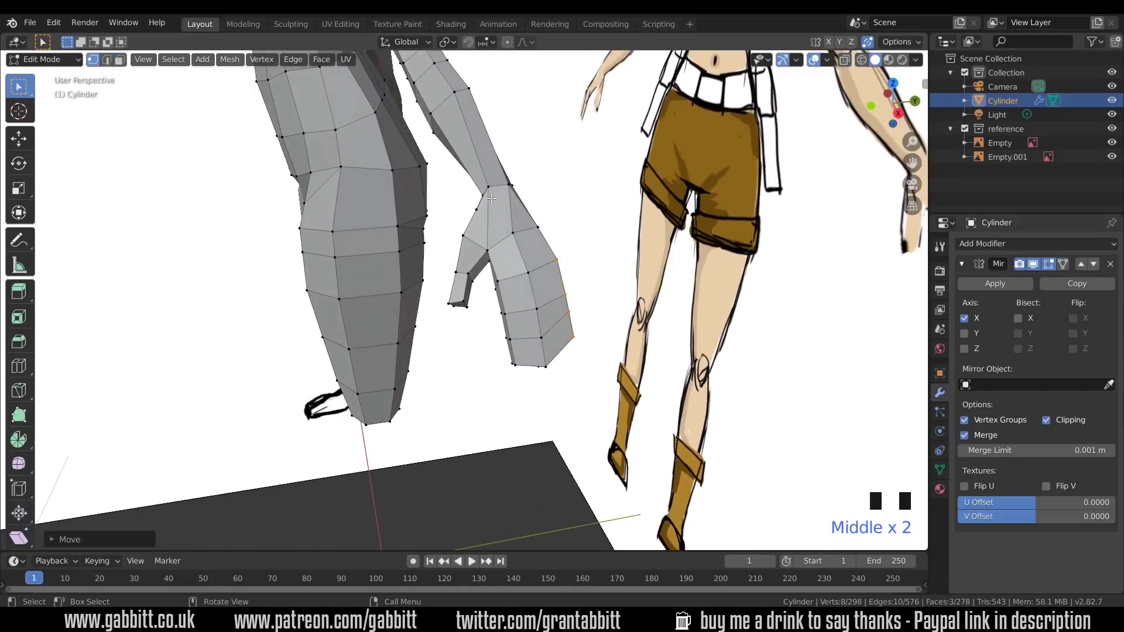
pyautogui.click(513, 230)
pyautogui.keyDown('shift'); pyautogui.click(515, 232); pyautogui.keyUp('shift')
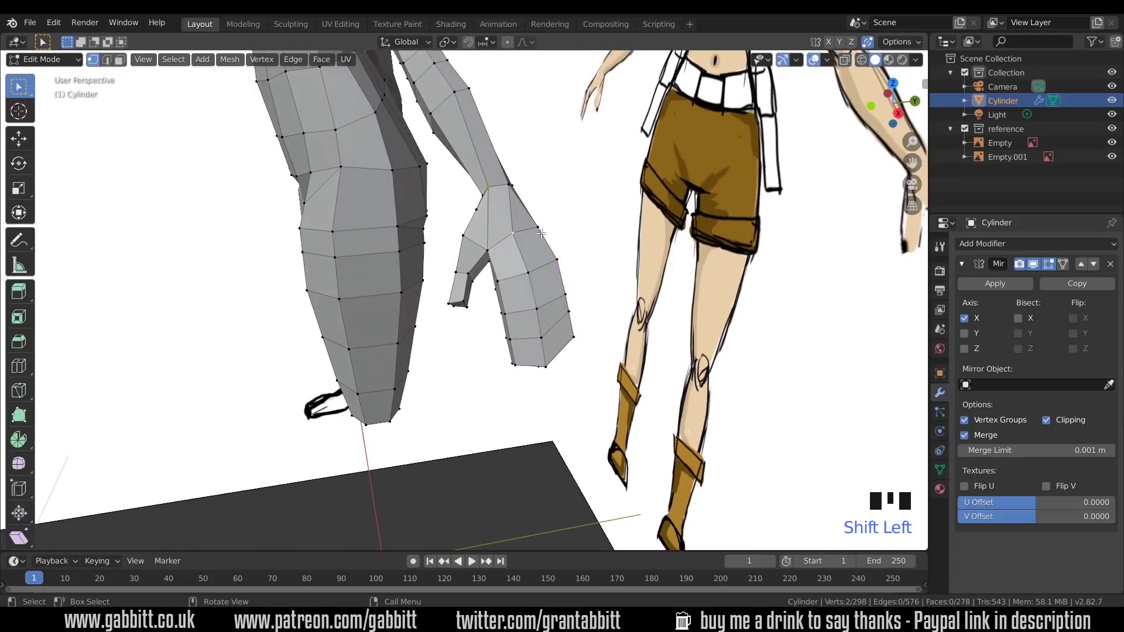
pyautogui.press('j')
# - Examine the hand's shape and proportions against the whole body and the reference from several angles
pyautogui.moveTo(539, 243); pyautogui.dragTo(598, 216, button='middle')
pyautogui.scroll(-7, 579, 257)
pyautogui.moveTo(541, 309); pyautogui.dragTo(495, 307, button='middle')
pyautogui.scroll(3, 495, 306)
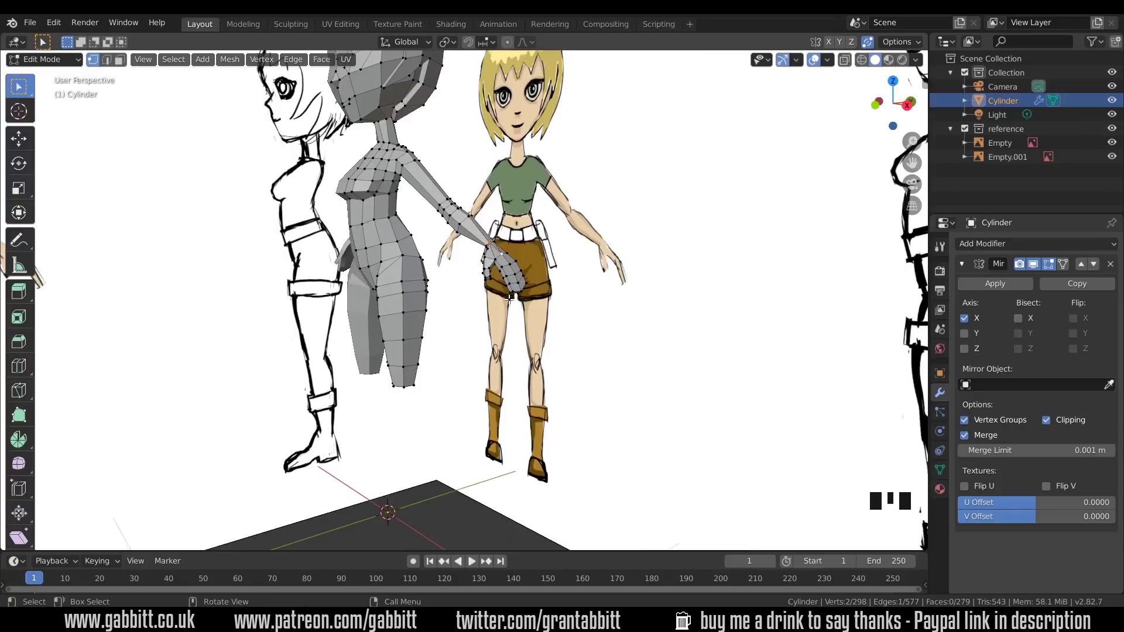
pyautogui.scroll(4, 509, 298)
pyautogui.moveTo(640, 297); pyautogui.dragTo(580, 314, button='middle')
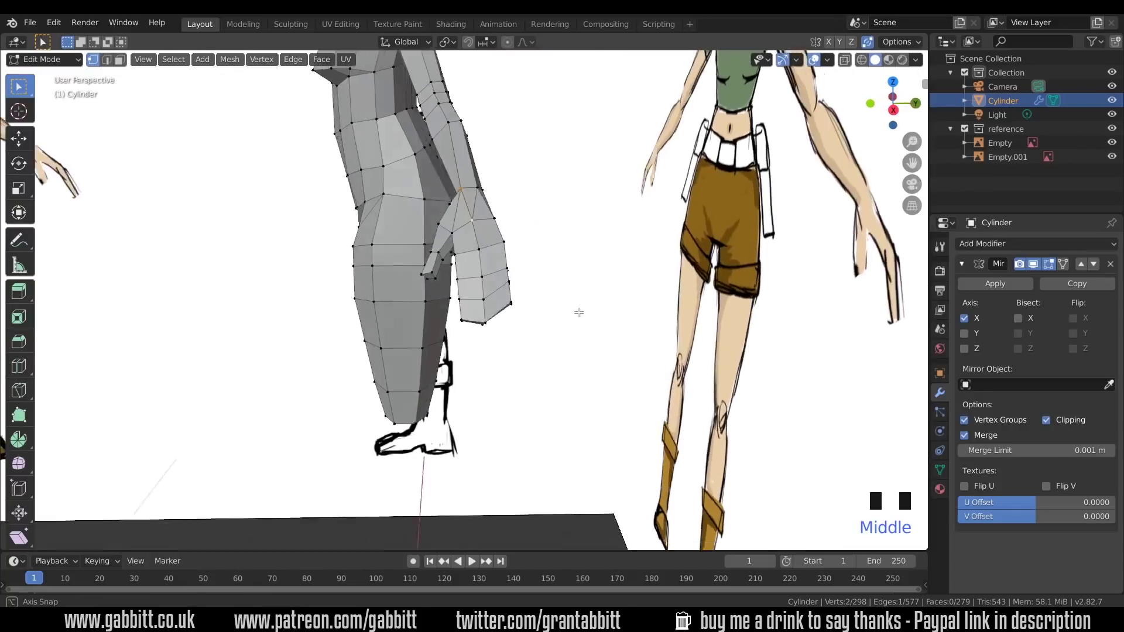
pyautogui.scroll(1, 505, 315)
pyautogui.scroll(1, 506, 314)
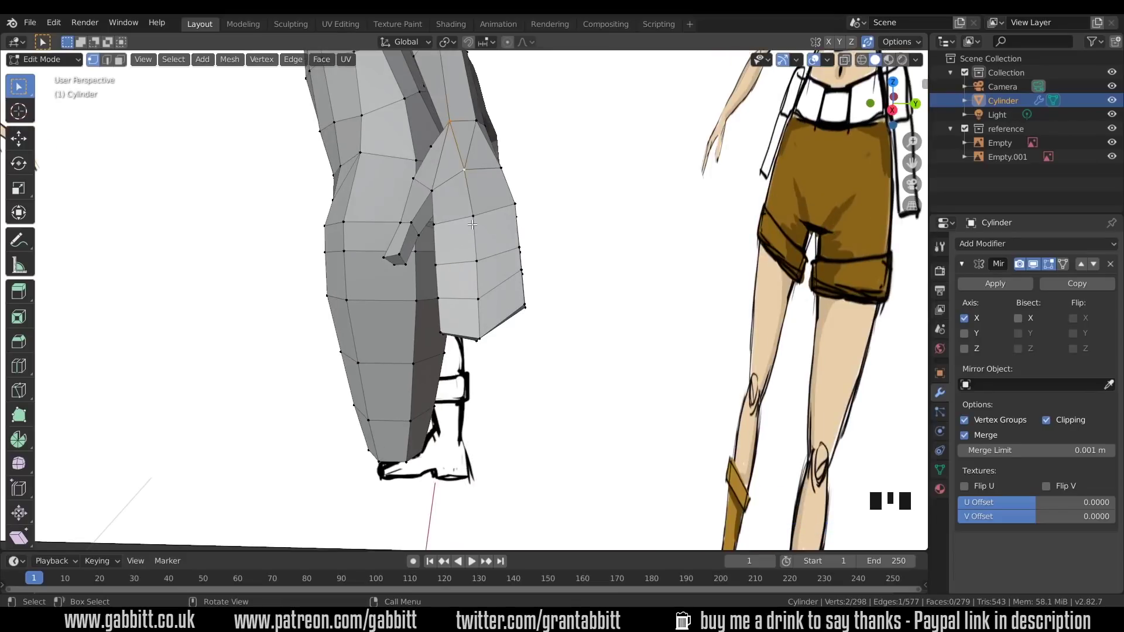
# - Knife-cut a second line along the finger block, around the tip and up the other side, to outline a narrow strip beside the first finger
pyautogui.press('k')
pyautogui.click(473, 217)
pyautogui.moveTo(472, 289); pyautogui.dragTo(560, 354, button='middle')
pyautogui.click(500, 181)
pyautogui.click(501, 204)
pyautogui.press('Return')
pyautogui.scroll(2, 560, 355)
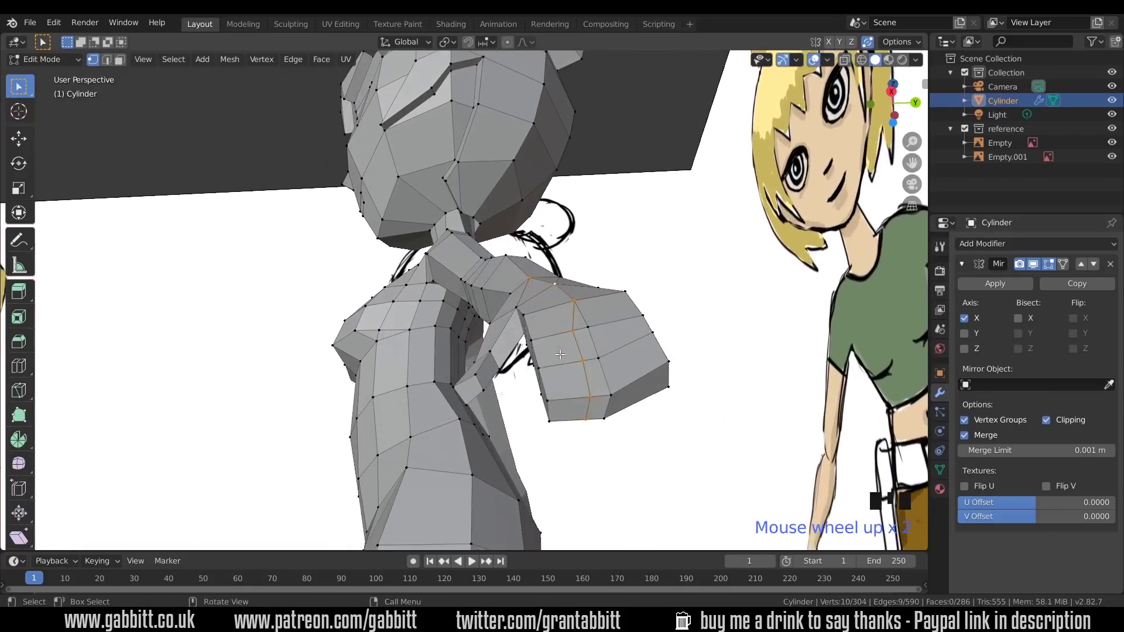
# - Select the narrow strip of faces on the front, tip and back of the finger block and delete them to separate the first finger
pyautogui.press('3')
pyautogui.keyDown('shift'); pyautogui.click(595, 378); pyautogui.keyUp('shift')
pyautogui.keyDown('shift'); pyautogui.click(588, 348); pyautogui.keyUp('shift')
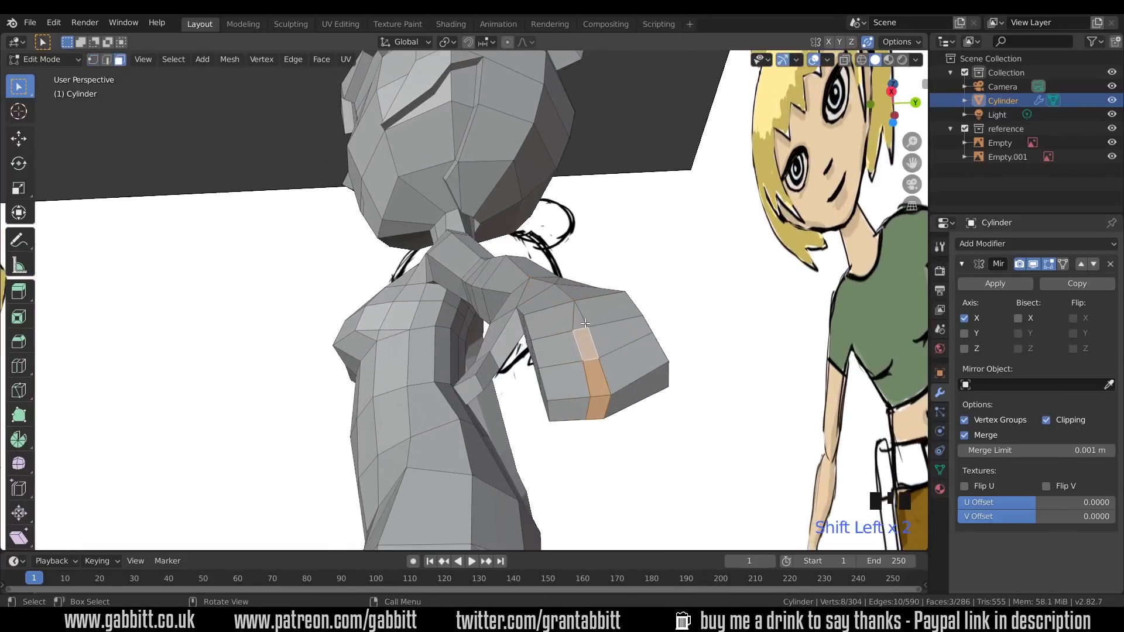
pyautogui.keyDown('shift'); pyautogui.click(584, 319); pyautogui.keyUp('shift')
pyautogui.moveTo(584, 319); pyautogui.dragTo(529, 153, button='middle')
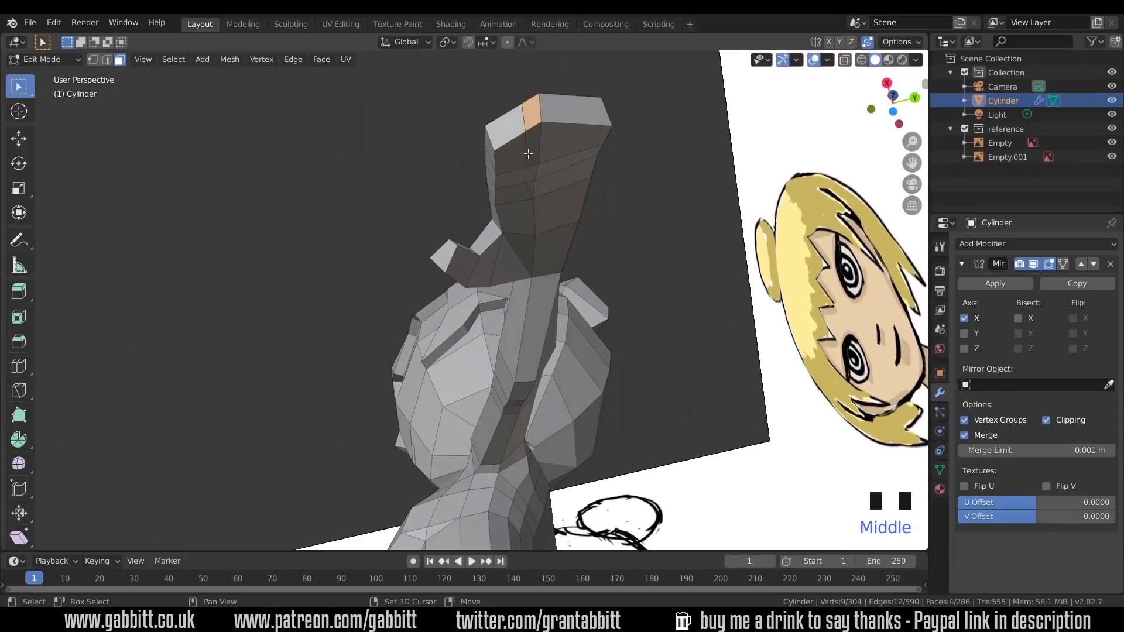
pyautogui.keyDown('shift'); pyautogui.click(530, 153); pyautogui.keyUp('shift')
pyautogui.keyDown('shift'); pyautogui.click(530, 176); pyautogui.keyUp('shift')
pyautogui.press('KP_Decimal')
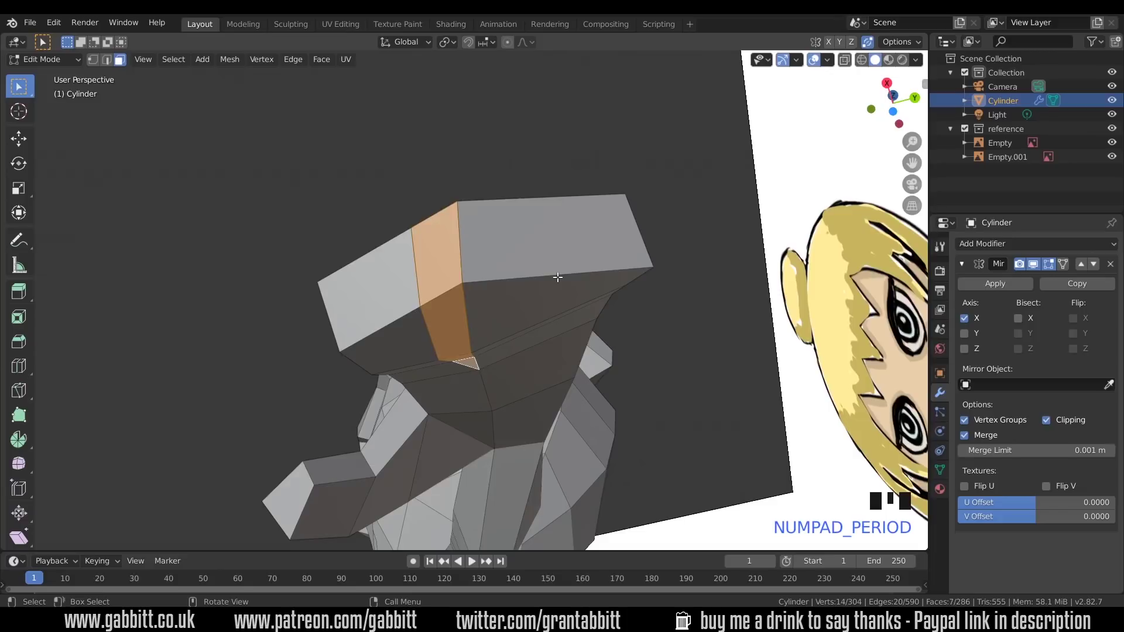
pyautogui.press('Delete')
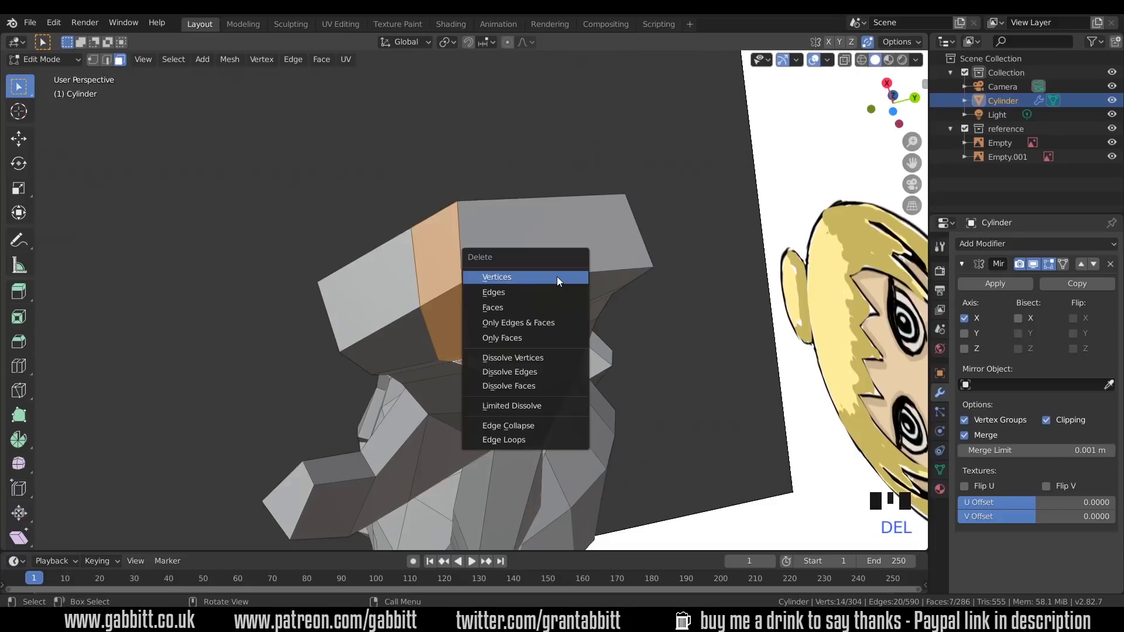
pyautogui.click(542, 308)
# - Fill the open inner side of the wide finger section with faces, starting from its edges at the base of the gap
pyautogui.moveTo(542, 308); pyautogui.dragTo(481, 252, button='middle')
pyautogui.click(481, 252)
pyautogui.press('2')
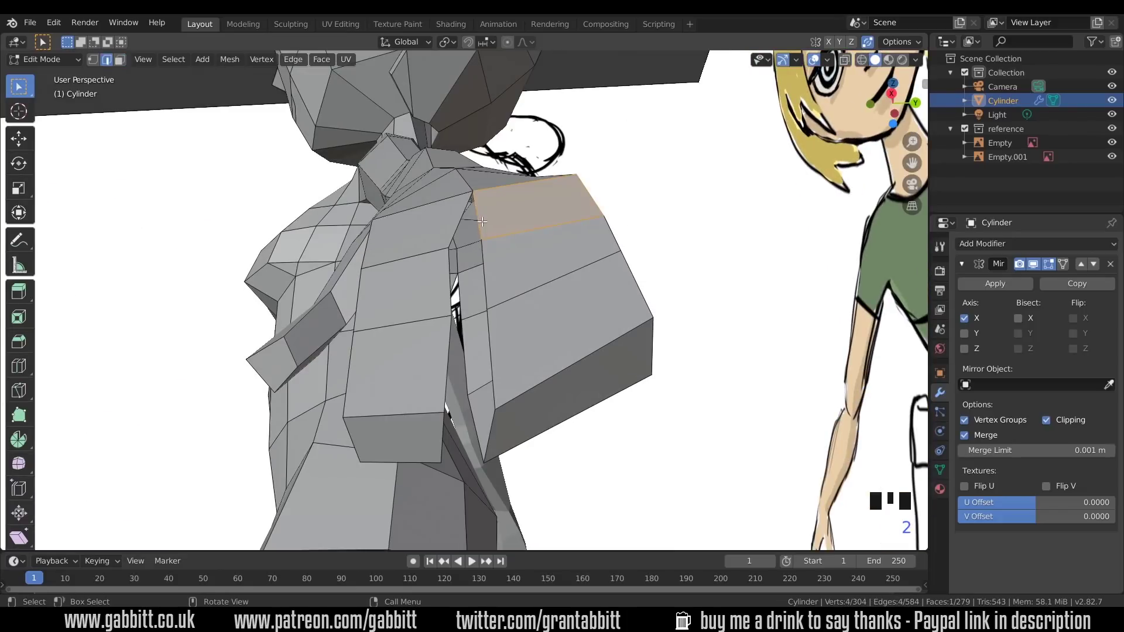
pyautogui.click(479, 225)
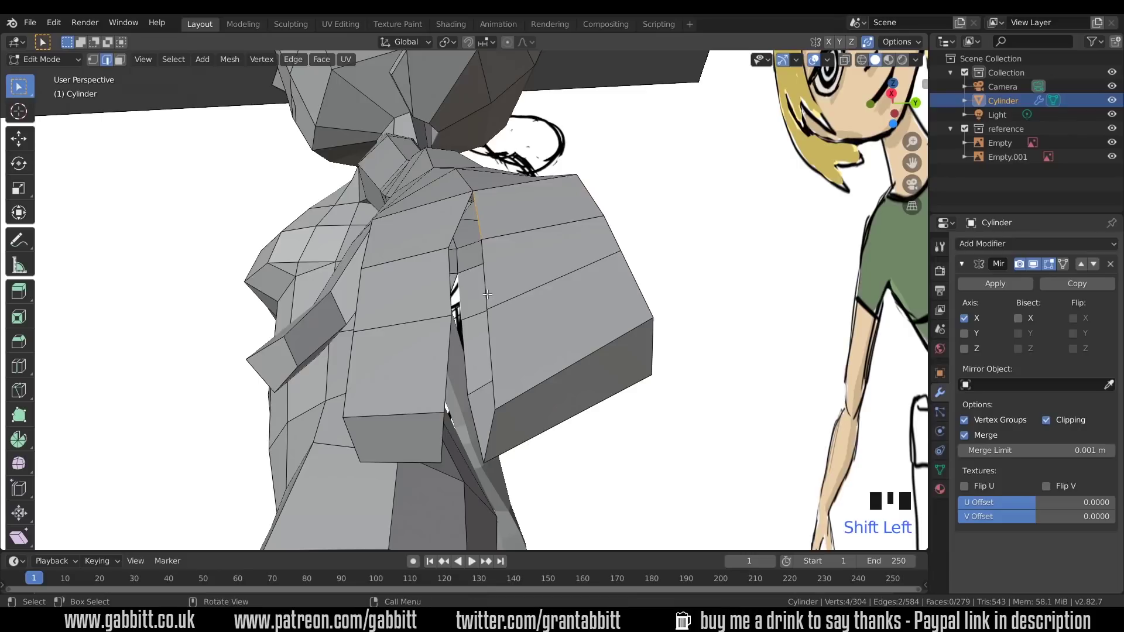
pyautogui.press('f')
pyautogui.moveTo(487, 294)
pyautogui.mouseDown(button='middle')
pyautogui.moveTo(477, 289)
pyautogui.moveTo(510, 296)
pyautogui.moveTo(495, 317)
pyautogui.moveTo(486, 298)
pyautogui.mouseUp(button='middle')
pyautogui.click(477, 290)
pyautogui.press('f')
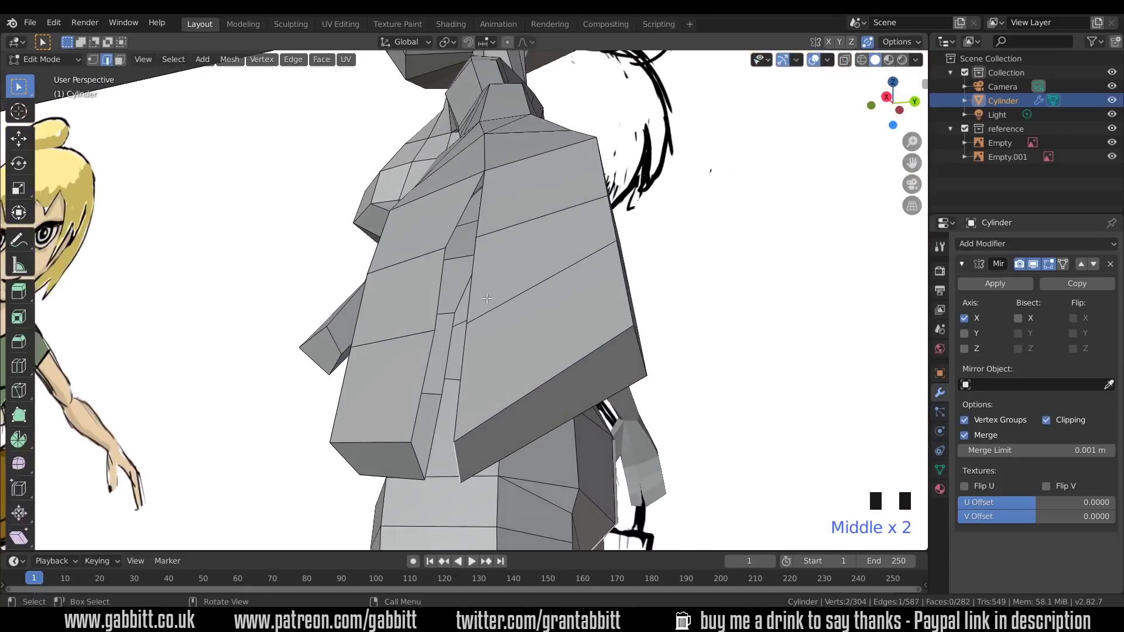
# - Fill the open inner side of the first finger with faces, from its fingertip edge up to the base of the gap
pyautogui.click(420, 462)
pyautogui.press('f')
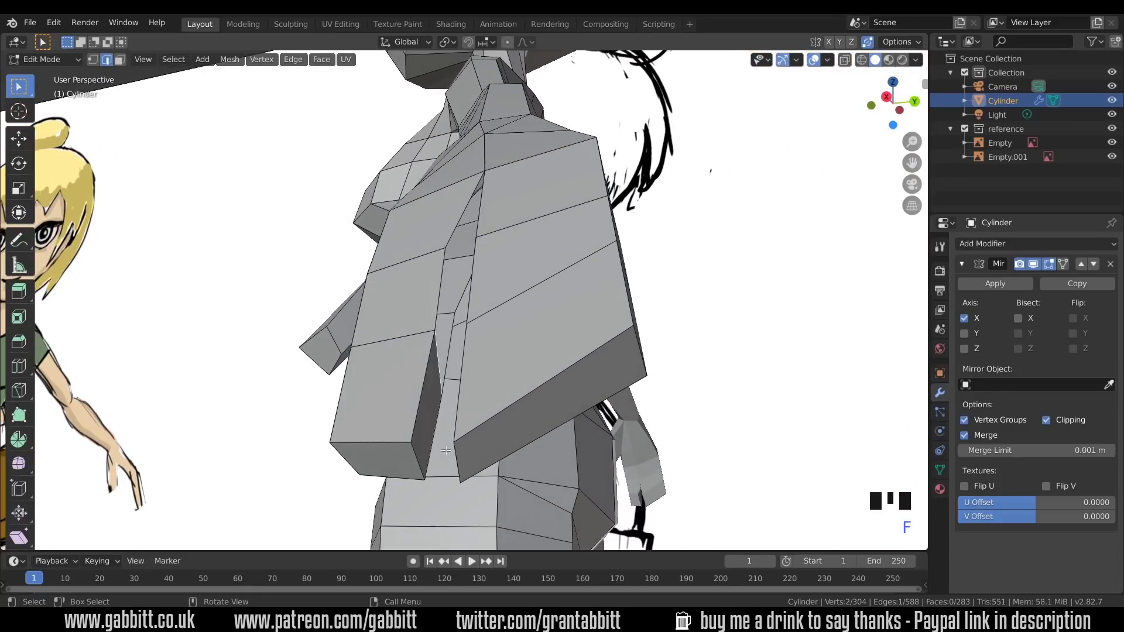
pyautogui.press('f')
pyautogui.press('f')
pyautogui.press('f')
# - Reposition individual vertices along the wide finger section's inner edge to even out the gap between the fingers
pyautogui.moveTo(419, 462); pyautogui.dragTo(494, 271, button='middle')
pyautogui.scroll(-5, 496, 439)
pyautogui.press('1')
pyautogui.click(468, 214)
pyautogui.press('g')
pyautogui.click(466, 216)
pyautogui.moveTo(467, 216); pyautogui.dragTo(472, 281, button='middle')
pyautogui.press('g')
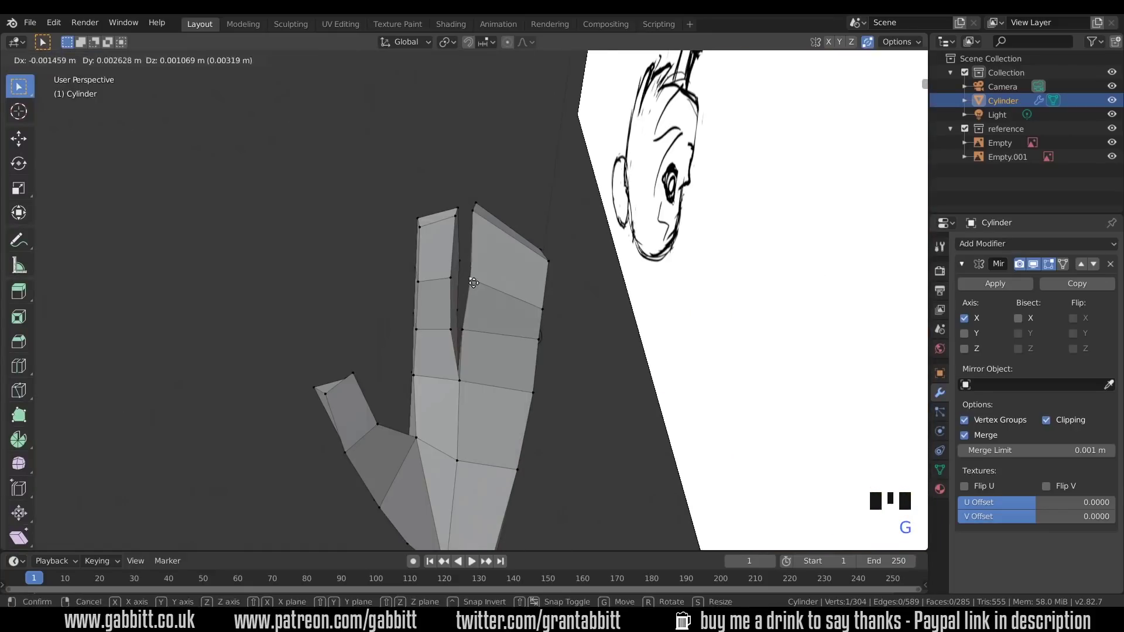
pyautogui.click(472, 280)
# - In X-ray view, box-select all vertices bordering the finger gap and move them toward the thumb side to narrow the first finger
pyautogui.moveTo(481, 210); pyautogui.dragTo(445, 228, button='middle')
pyautogui.hotkey('alt', 'z')
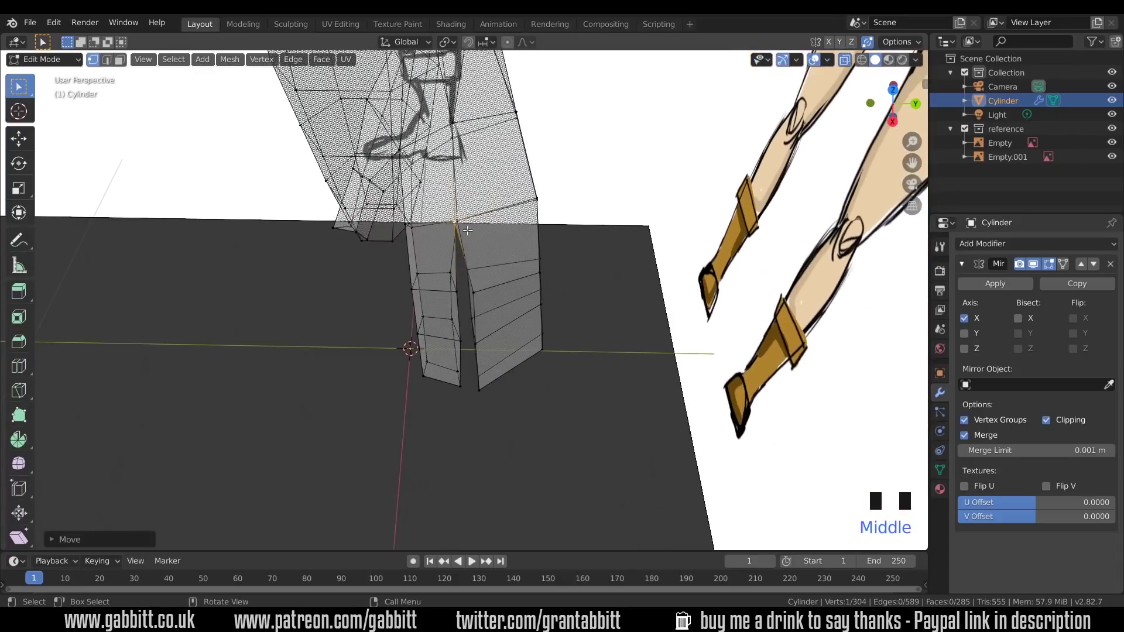
pyautogui.click(444, 222)
pyautogui.moveTo(510, 411); pyautogui.dragTo(510, 411)
pyautogui.moveTo(510, 412); pyautogui.dragTo(508, 292, button='middle')
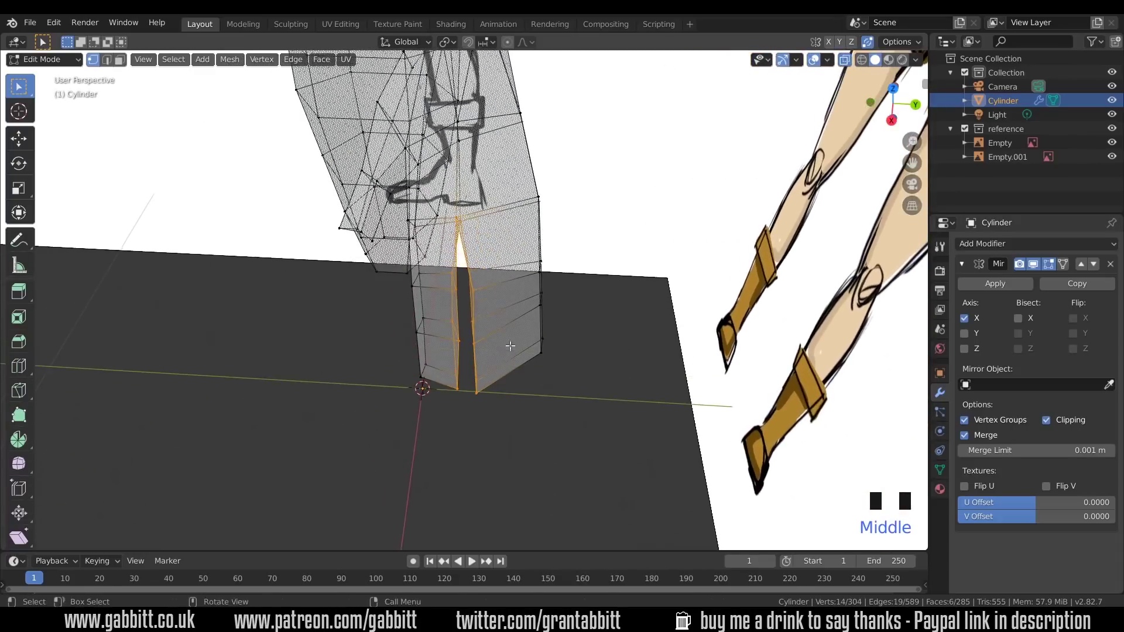
pyautogui.press('g')
pyautogui.click(505, 291)
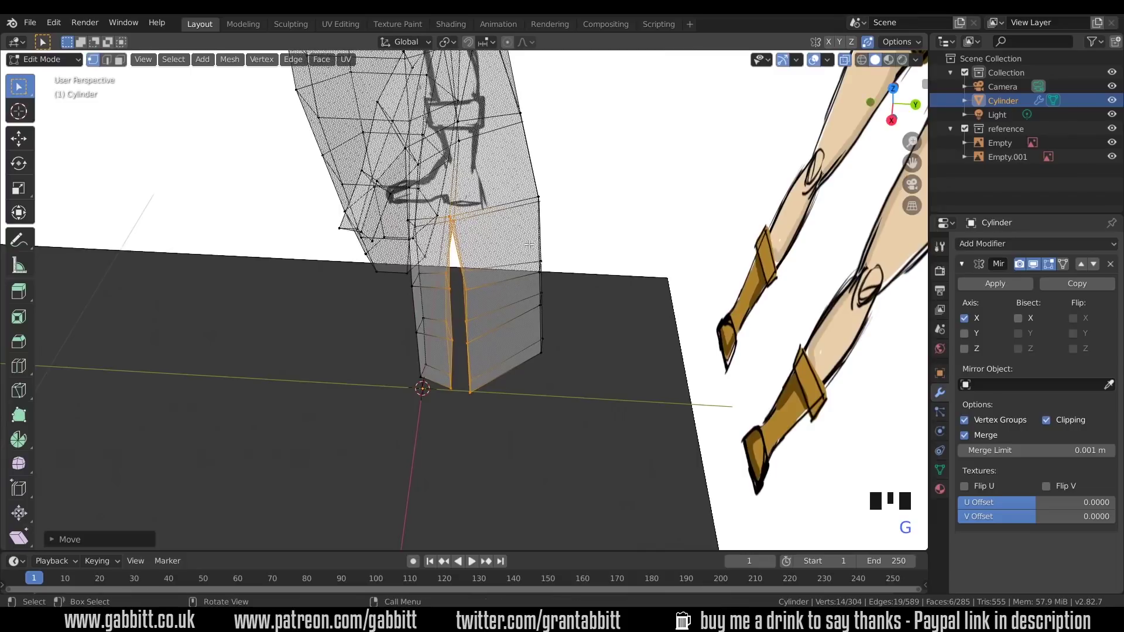
pyautogui.press('g')
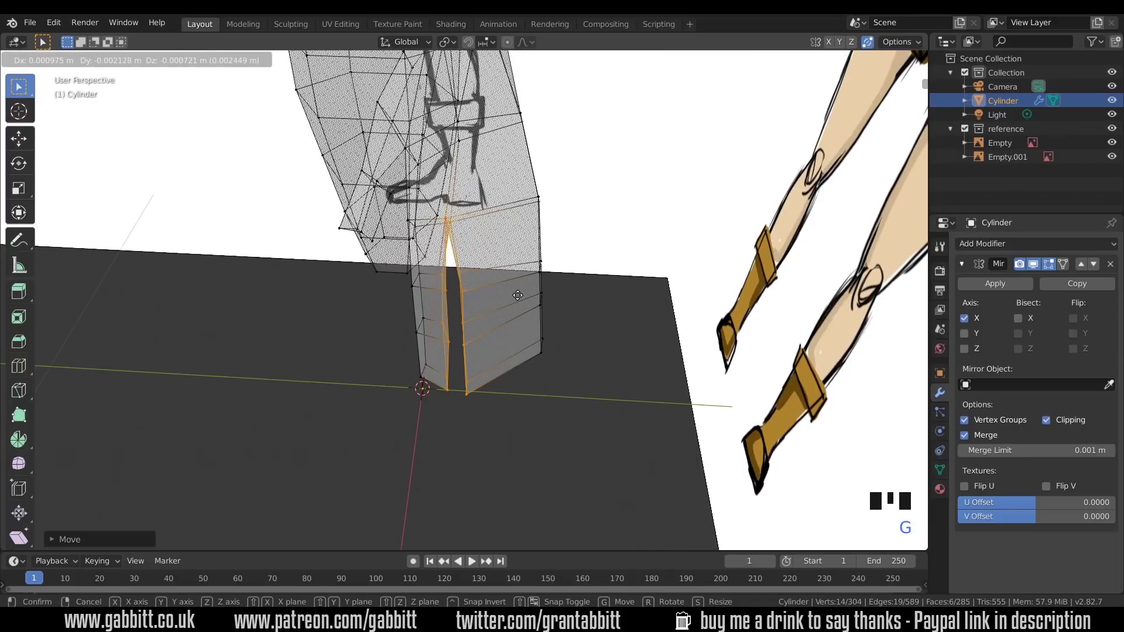
pyautogui.click(523, 294)
# - Turn X-ray off, knife-cut from the wide section's inner edge to the middle of its tip on both sides, and move the new tip edge outward
pyautogui.moveTo(514, 322); pyautogui.dragTo(521, 291, button='middle')
pyautogui.hotkey('alt', 'z')
pyautogui.press('k')
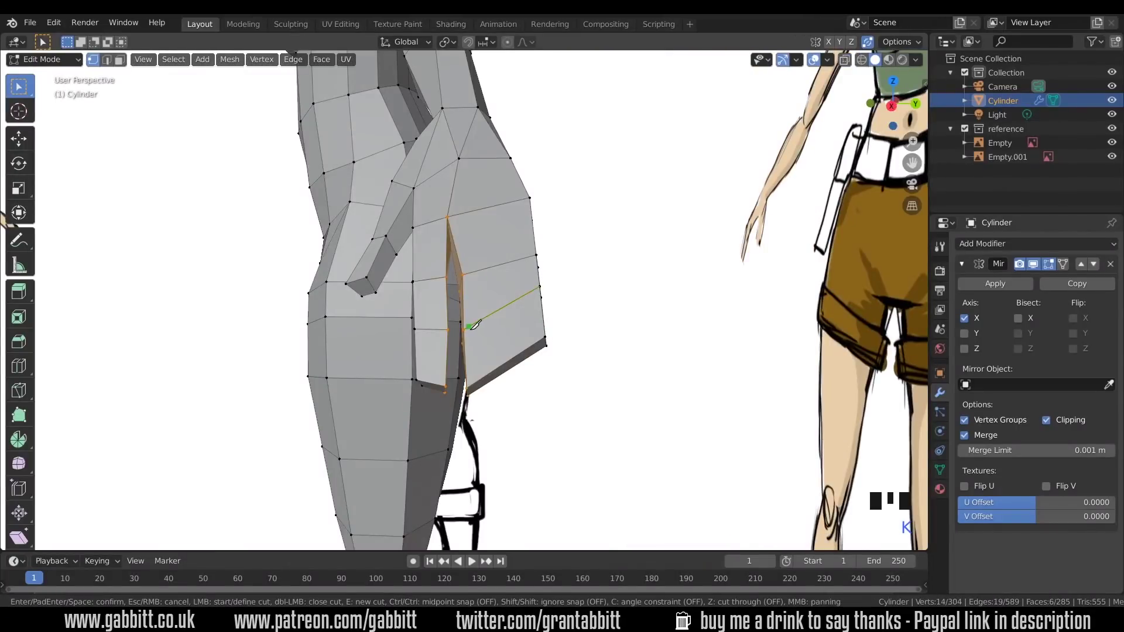
pyautogui.click(514, 357)
pyautogui.moveTo(514, 356); pyautogui.dragTo(553, 386, button='middle')
pyautogui.click(508, 271)
pyautogui.click(467, 292)
pyautogui.press('Return')
pyautogui.press('g')
pyautogui.click(552, 398)
# - Box-select the inner corner of the wide finger section's tip, move it to round the end, and switch to Object Mode
pyautogui.scroll(-4, 579, 336)
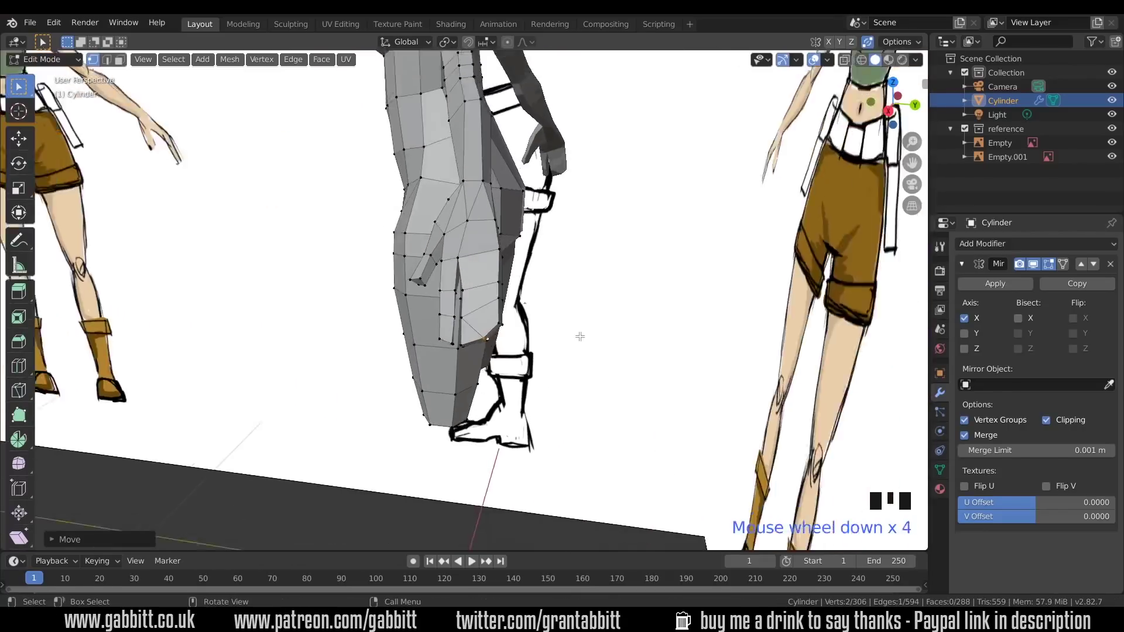
pyautogui.moveTo(580, 336); pyautogui.dragTo(477, 389, button='middle')
pyautogui.scroll(2, 528, 361)
pyautogui.click(477, 389)
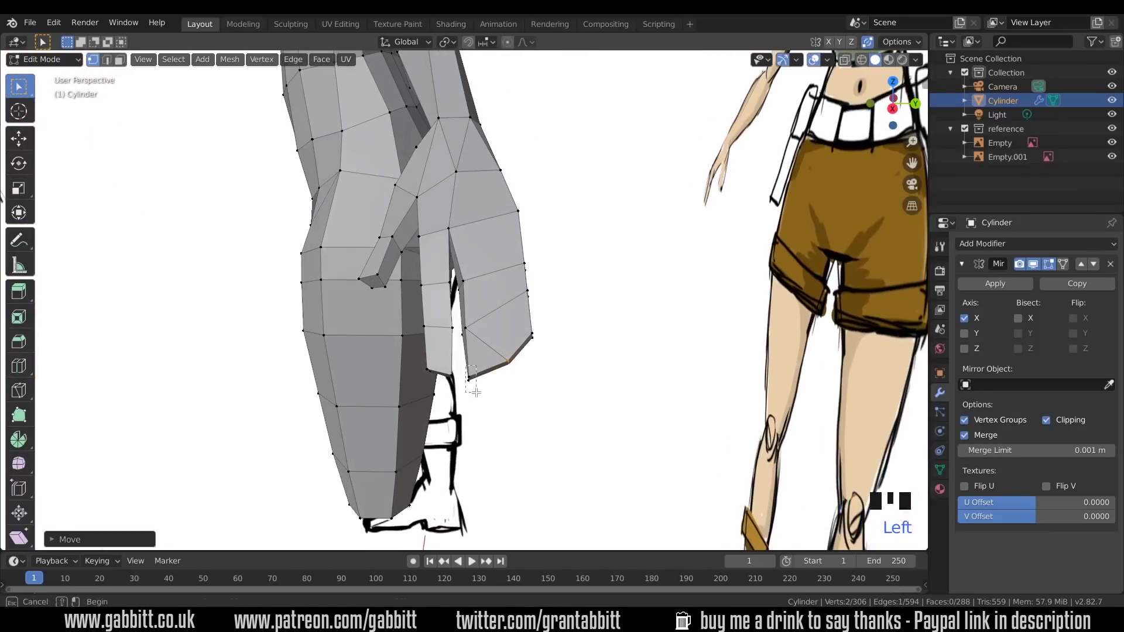
pyautogui.press('g')
pyautogui.click(494, 381)
pyautogui.scroll(-5, 547, 301)
pyautogui.press('Tab')
pyautogui.moveTo(547, 301); pyautogui.dragTo(565, 319, button='middle')
pyautogui.scroll(-4, 591, 332)
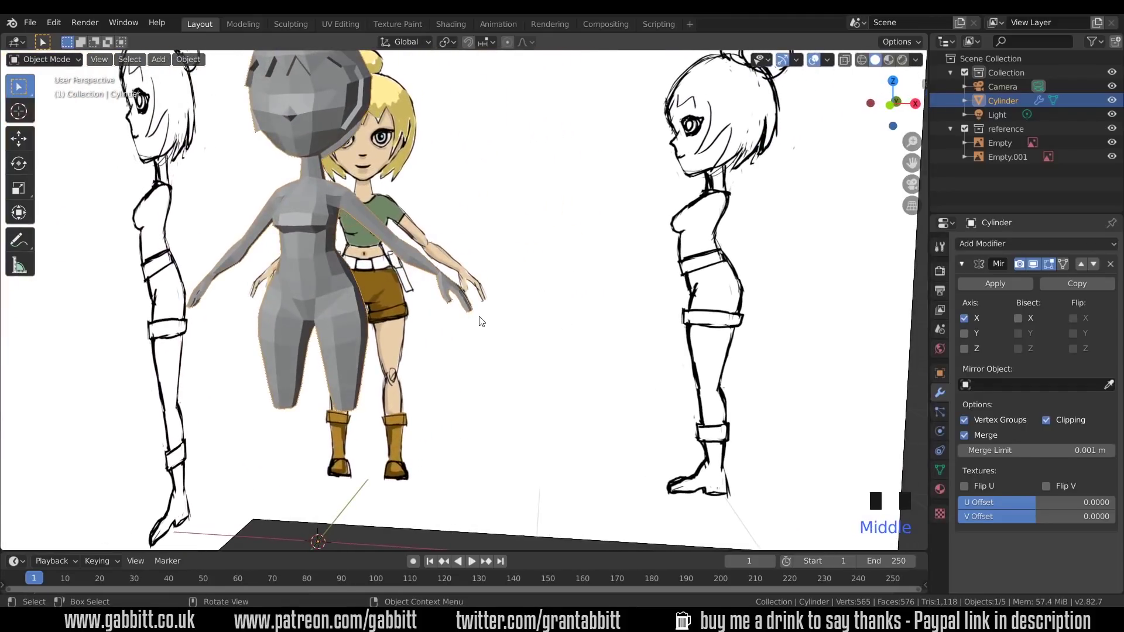